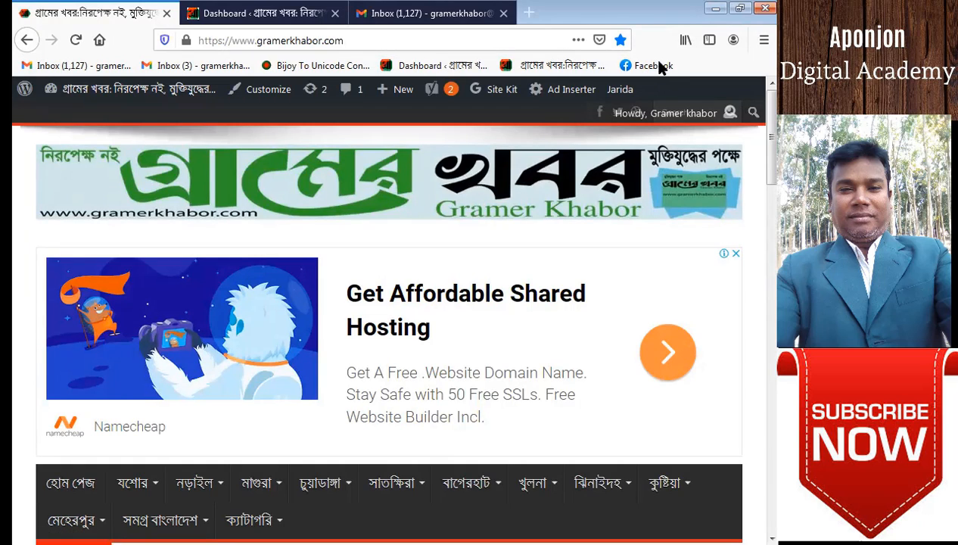
Close the Gmail and WordPress dashboard tabs, keeping the gramerkhabor.com home page open with one blank tab beside it.
{"action": "left_click", "coordinate": [528, 14]}
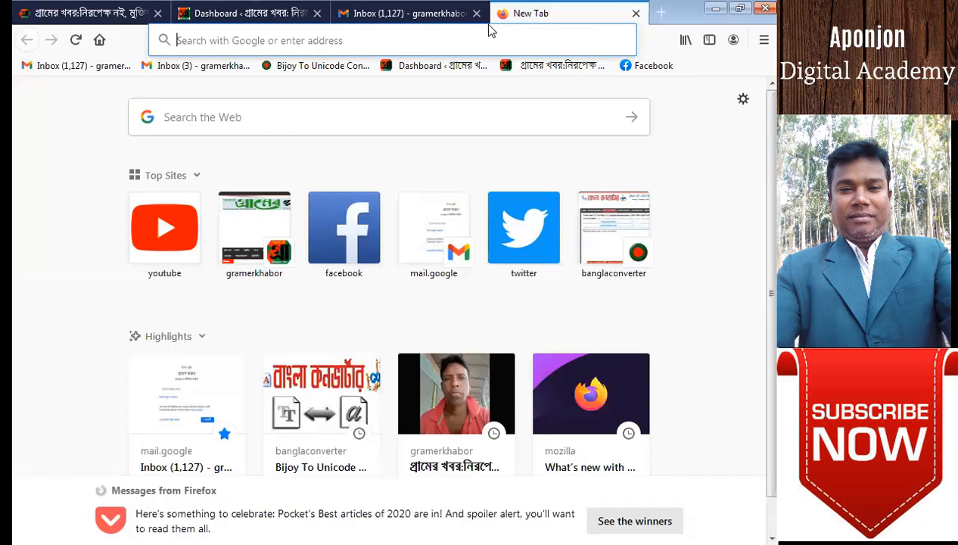
{"action": "left_click", "coordinate": [476, 14]}
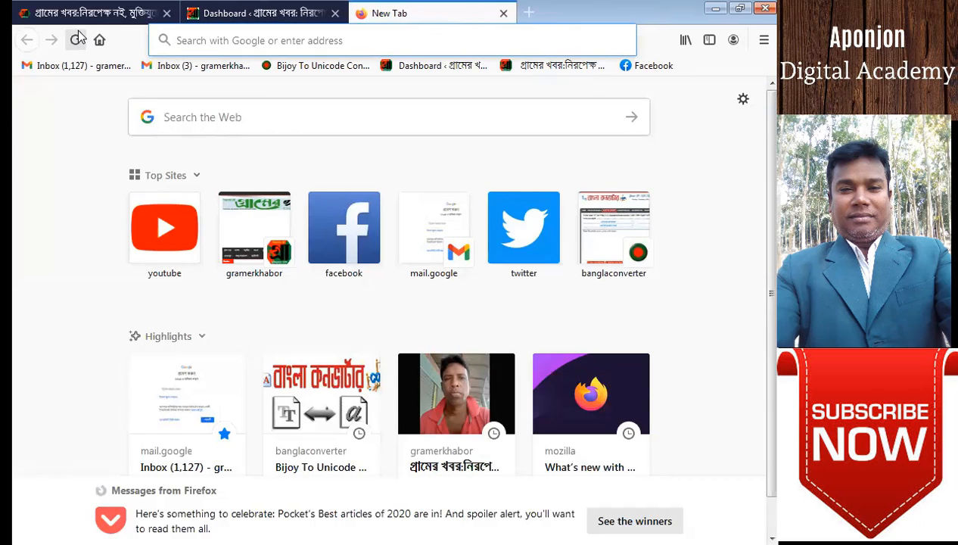
{"action": "left_click", "coordinate": [335, 14]}
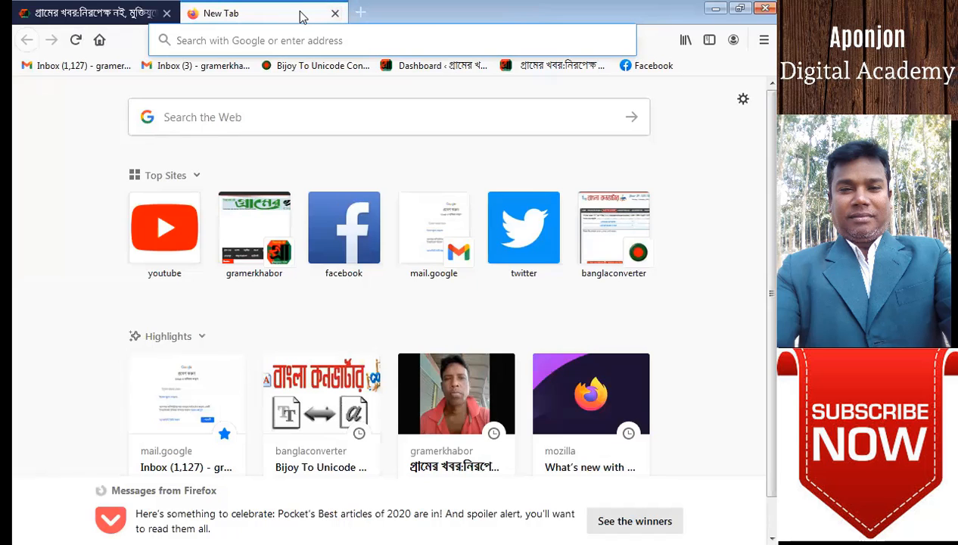
{"action": "left_click", "coordinate": [334, 14]}
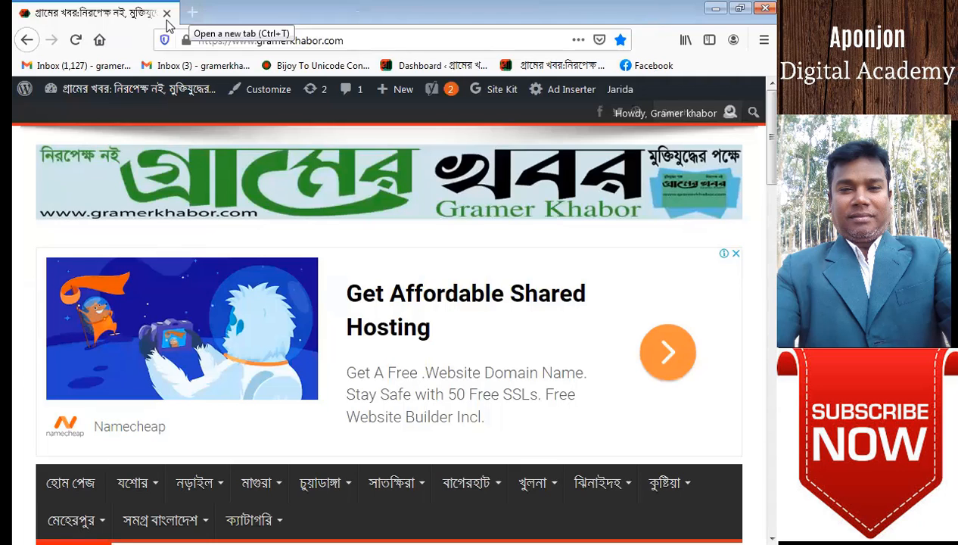
{"action": "key", "text": "ctrl+t"}
{"action": "left_click", "coordinate": [166, 21]}
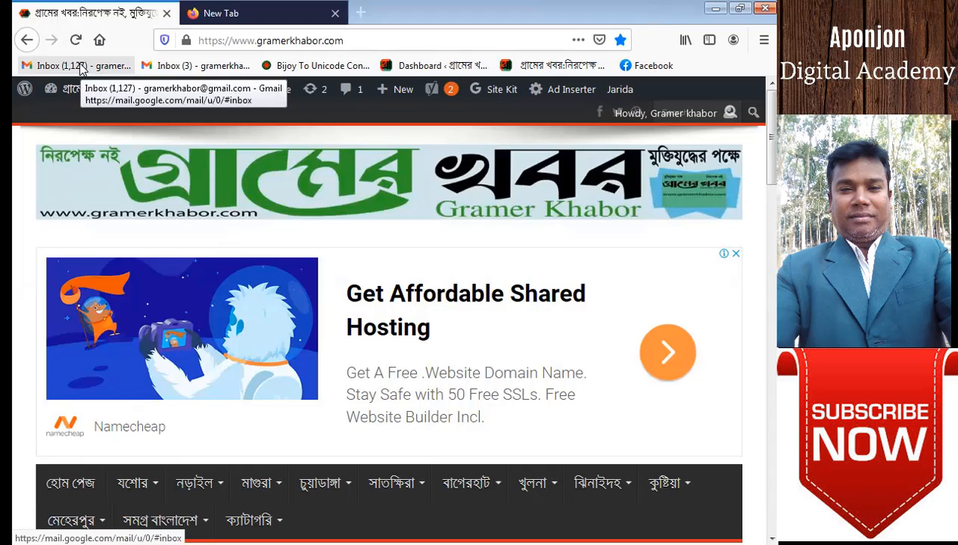
Delete the duplicate "Inbox (3)" Gmail bookmark from the browser's bookmarks.
{"action": "right_click", "coordinate": [161, 69]}
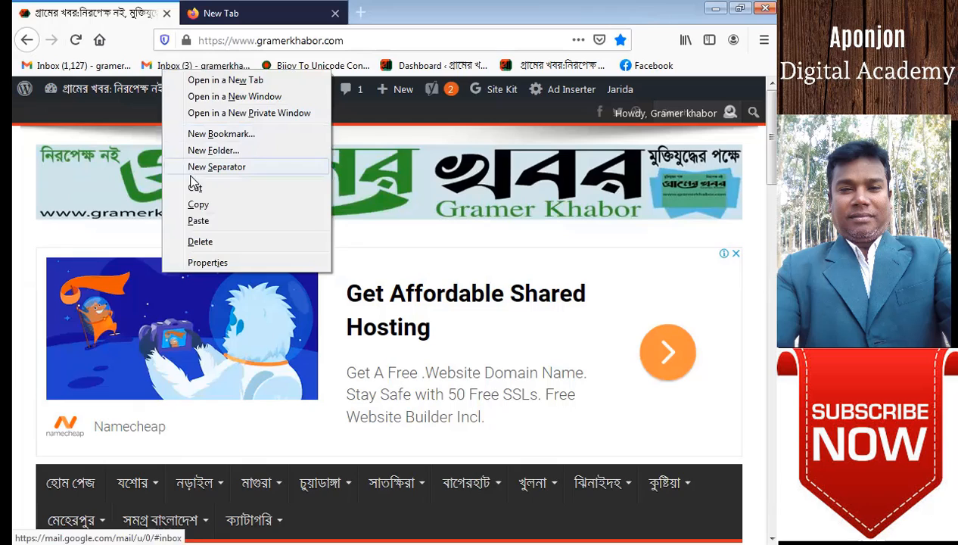
{"action": "left_click", "coordinate": [196, 219]}
{"action": "right_click", "coordinate": [174, 69]}
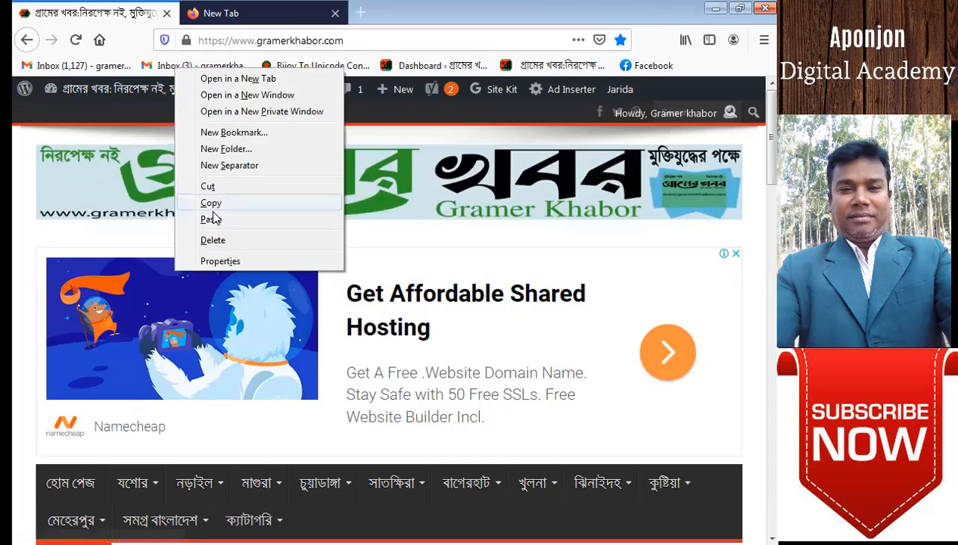
{"action": "left_click", "coordinate": [209, 237]}
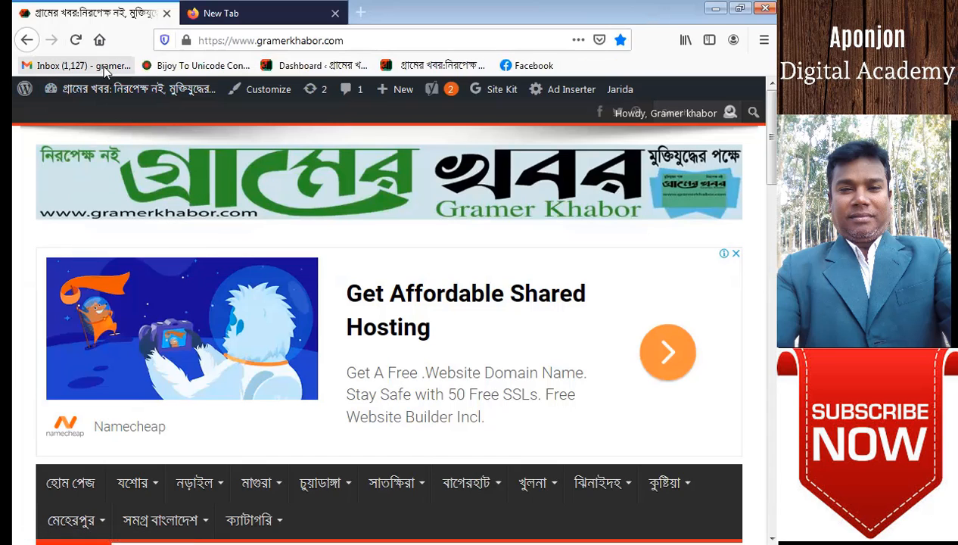
Load the bookmarked Gmail inbox in the first tab and the Bijoy To Unicode Converter in the second tab.
{"action": "left_click", "coordinate": [181, 23]}
{"action": "left_click", "coordinate": [113, 13]}
{"action": "left_click", "coordinate": [79, 65]}
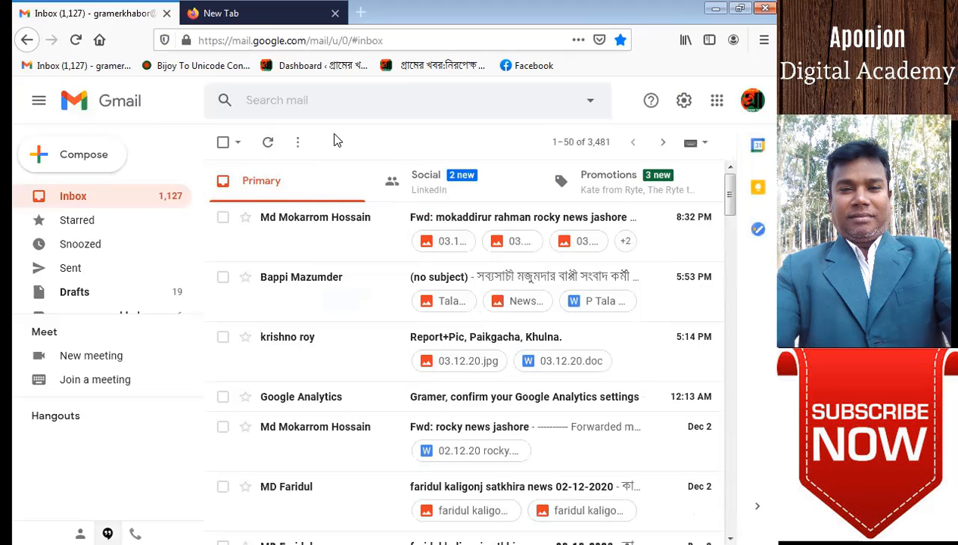
{"action": "left_click", "coordinate": [260, 21]}
{"action": "left_click", "coordinate": [215, 64]}
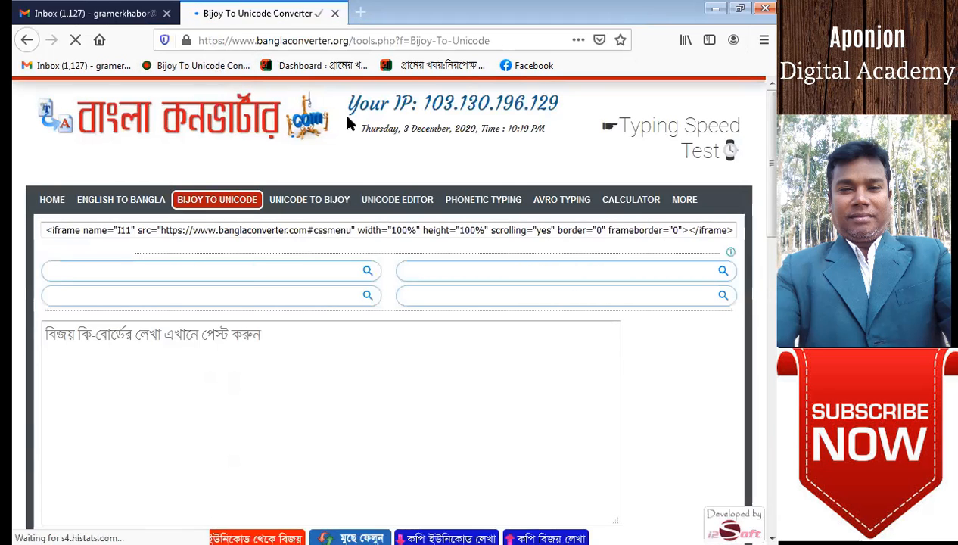
Open the bookmarked WordPress dashboard, the gramerkhabor.com home page and Facebook, each in its own new tab.
{"action": "left_click", "coordinate": [359, 14]}
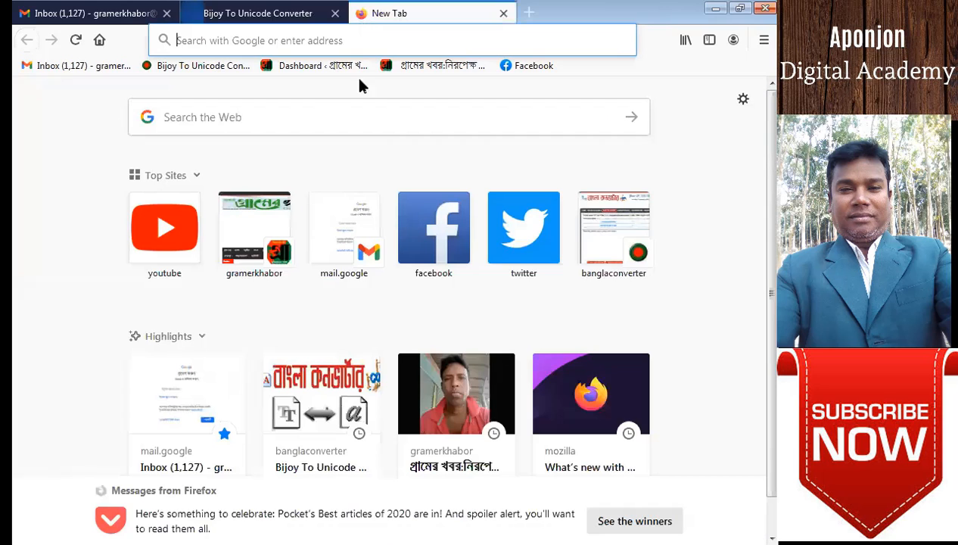
{"action": "left_click", "coordinate": [321, 66]}
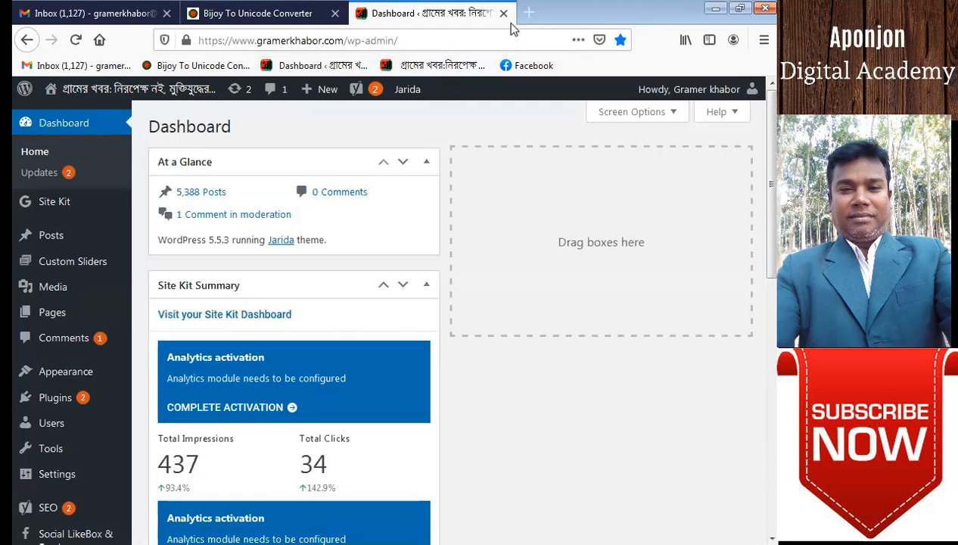
{"action": "left_click", "coordinate": [529, 14]}
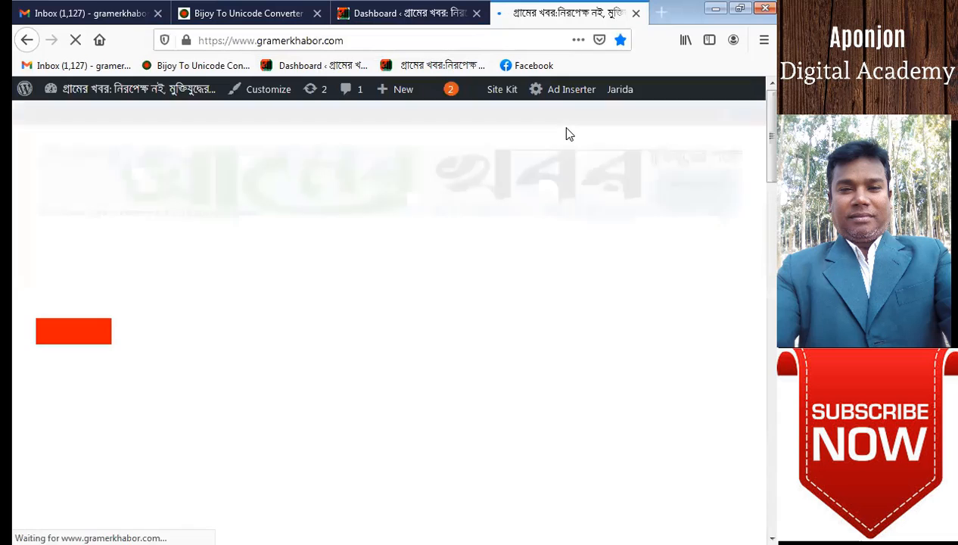
{"action": "left_click", "coordinate": [661, 15]}
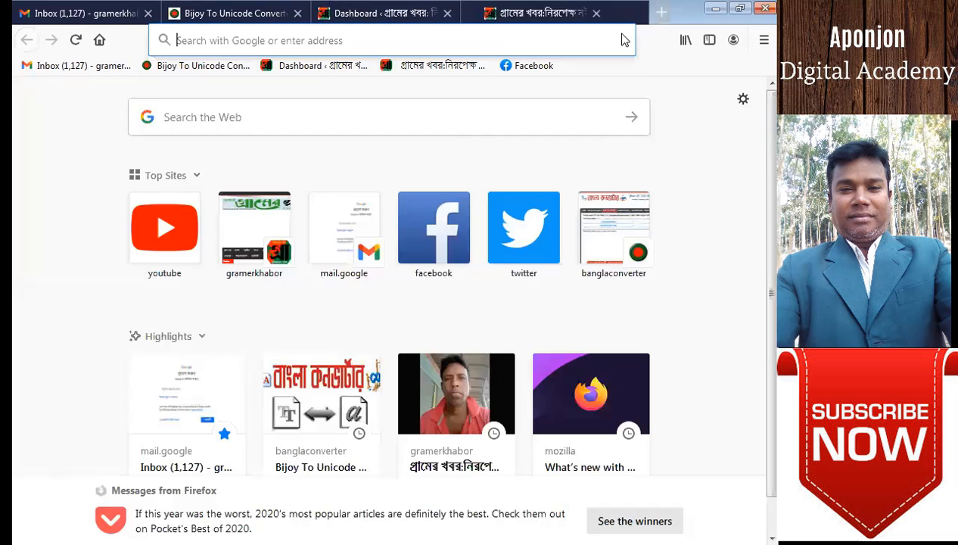
{"action": "left_click", "coordinate": [549, 68]}
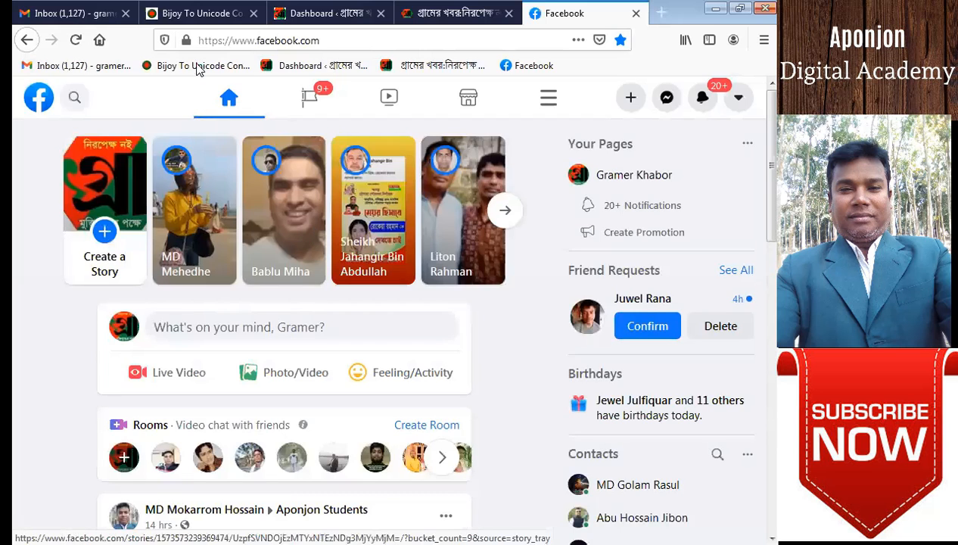
Look over each open tab: the Unicode converter, WordPress dashboard, news site, Facebook and Gmail inbox.
{"action": "left_click", "coordinate": [198, 13]}
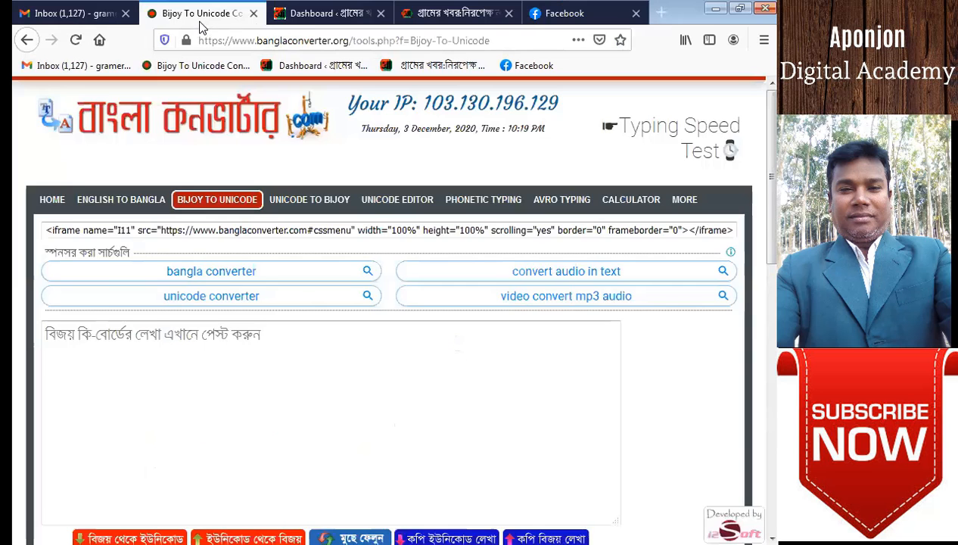
{"action": "left_click", "coordinate": [304, 15]}
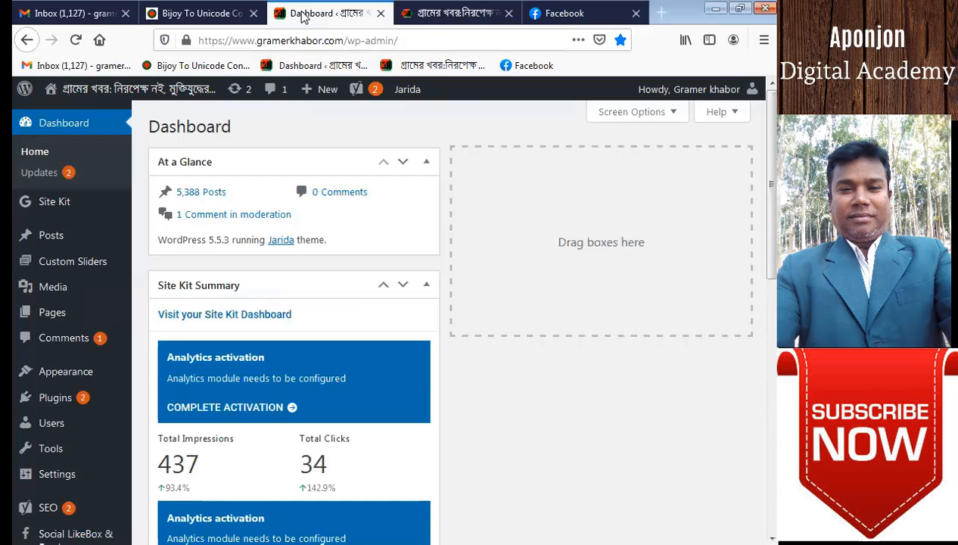
{"action": "left_click", "coordinate": [439, 15]}
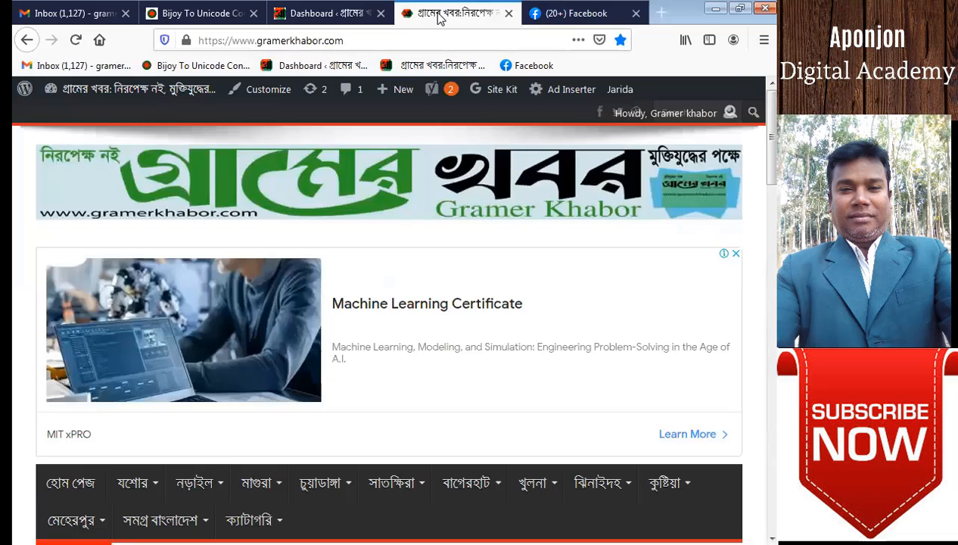
{"action": "left_click", "coordinate": [563, 14]}
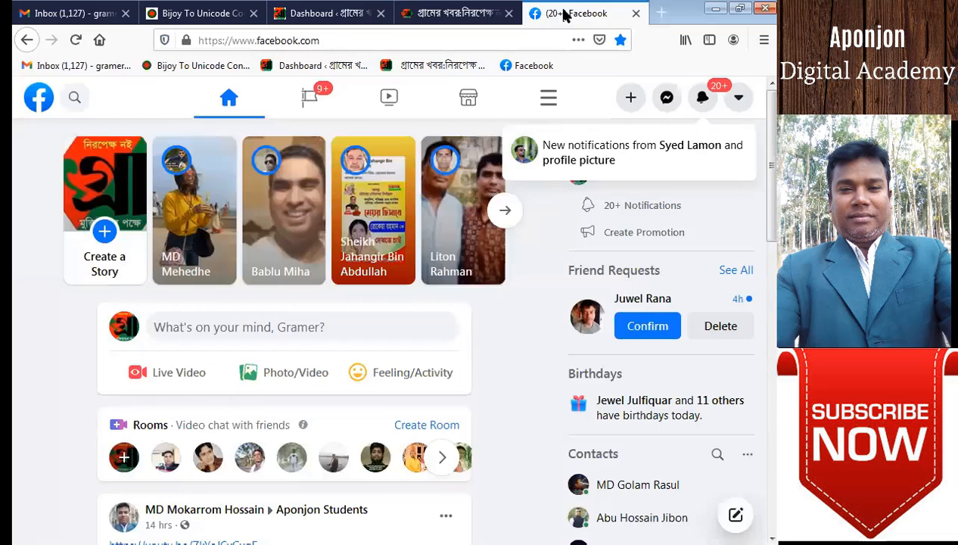
{"action": "left_click", "coordinate": [79, 14]}
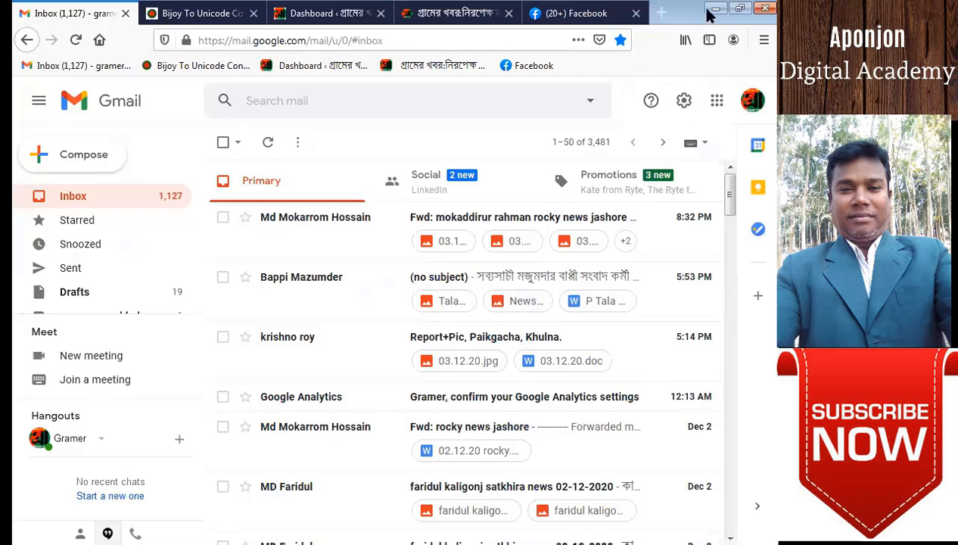
Examine the gramerkhabor.com home page from header to footer, including its category menu, news sections and latest news list.
{"action": "left_click", "coordinate": [490, 7]}
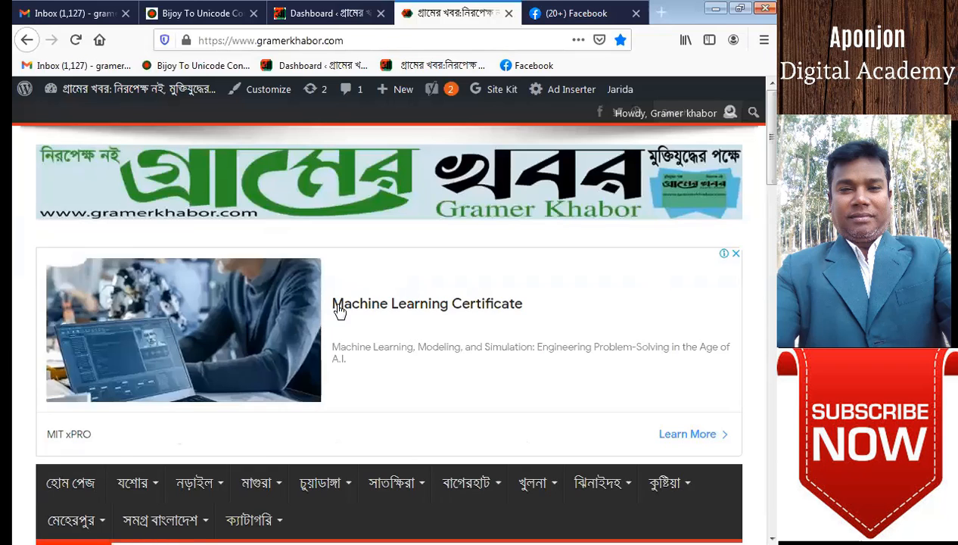
{"action": "scroll", "coordinate": [342, 316], "scroll_direction": "down", "scroll_amount": 4}
{"action": "scroll", "coordinate": [350, 340], "scroll_direction": "down", "scroll_amount": 14}
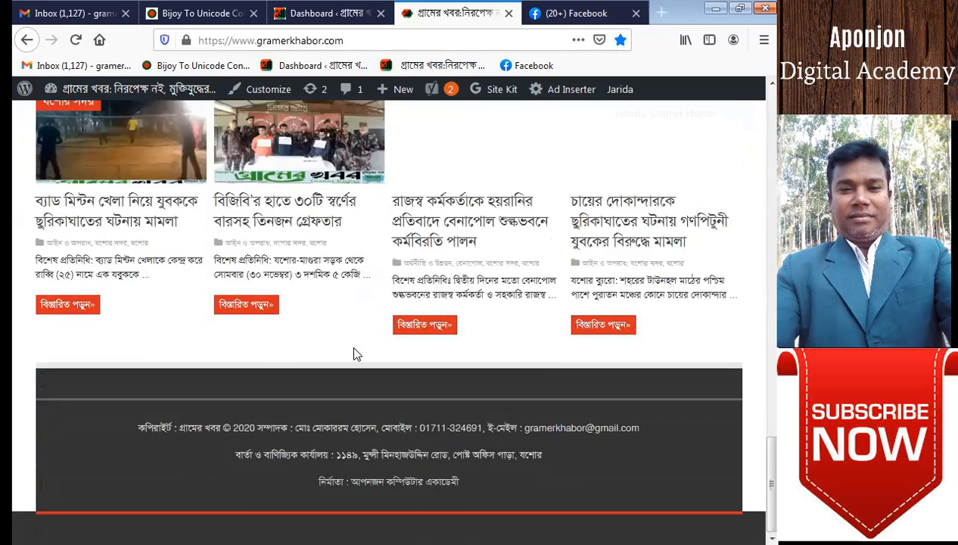
{"action": "scroll", "coordinate": [356, 354], "scroll_direction": "up", "scroll_amount": 10}
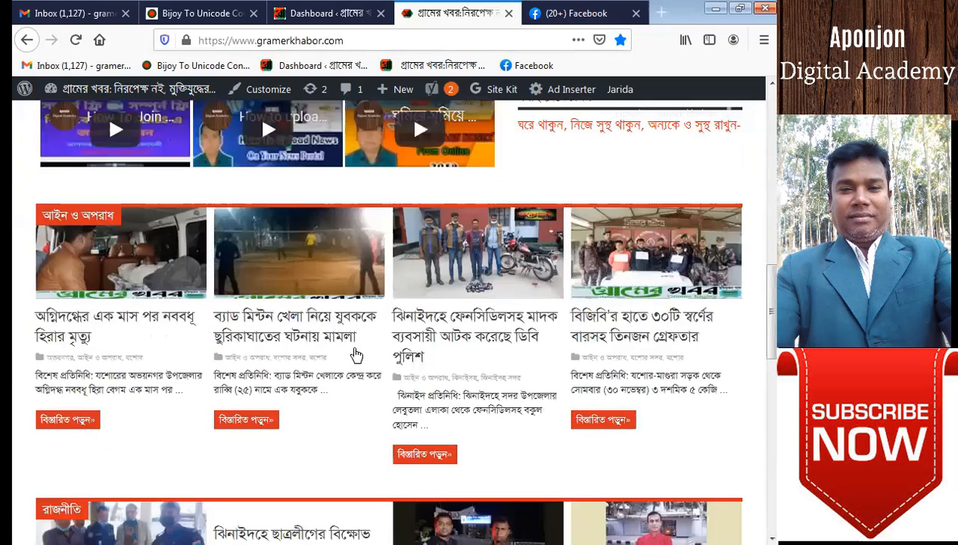
{"action": "scroll", "coordinate": [355, 354], "scroll_direction": "up", "scroll_amount": 5}
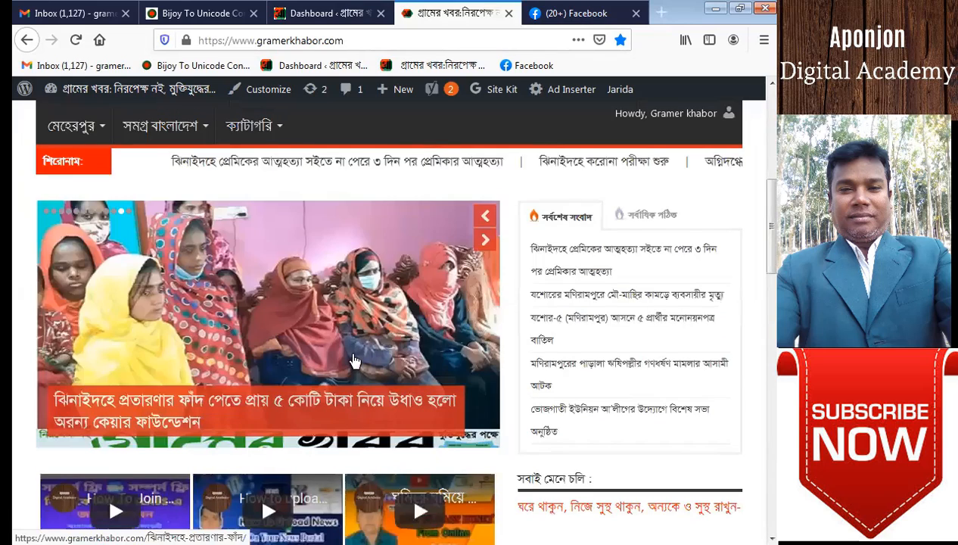
{"action": "scroll", "coordinate": [353, 358], "scroll_direction": "up", "scroll_amount": 3}
{"action": "scroll", "coordinate": [353, 359], "scroll_direction": "up", "scroll_amount": 2}
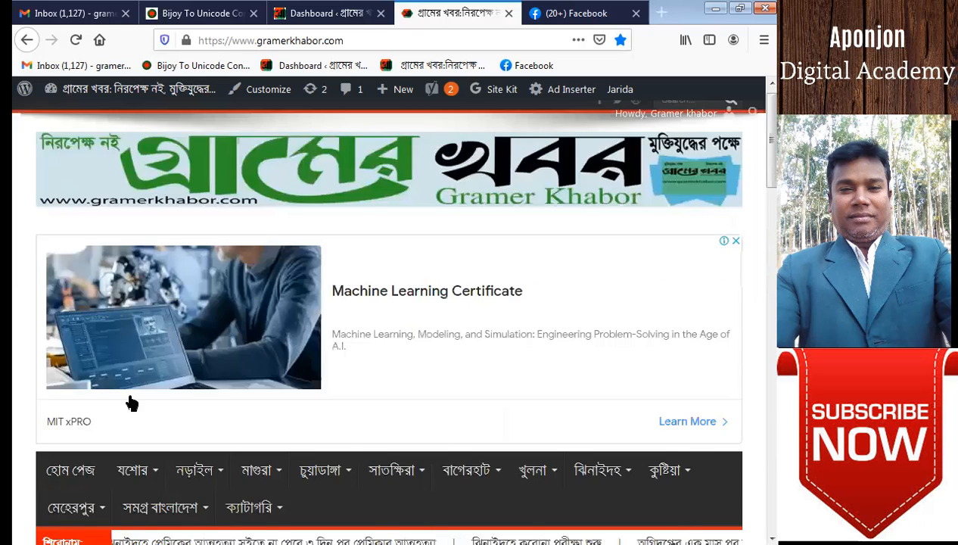
{"action": "scroll", "coordinate": [132, 403], "scroll_direction": "down", "scroll_amount": 1}
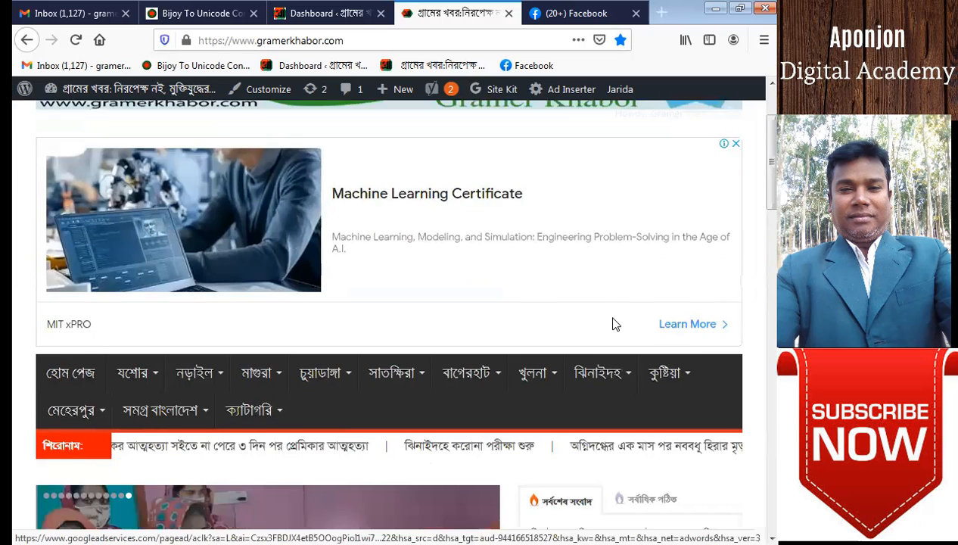
{"action": "scroll", "coordinate": [615, 324], "scroll_direction": "down", "scroll_amount": 3}
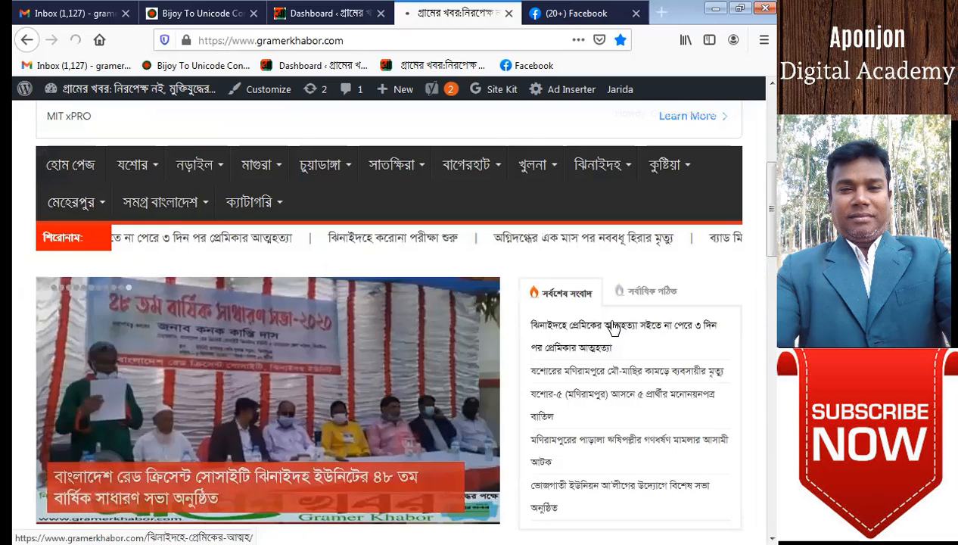
Open the first article in the latest news list and read through it down to the page footer.
{"action": "left_click", "coordinate": [613, 327]}
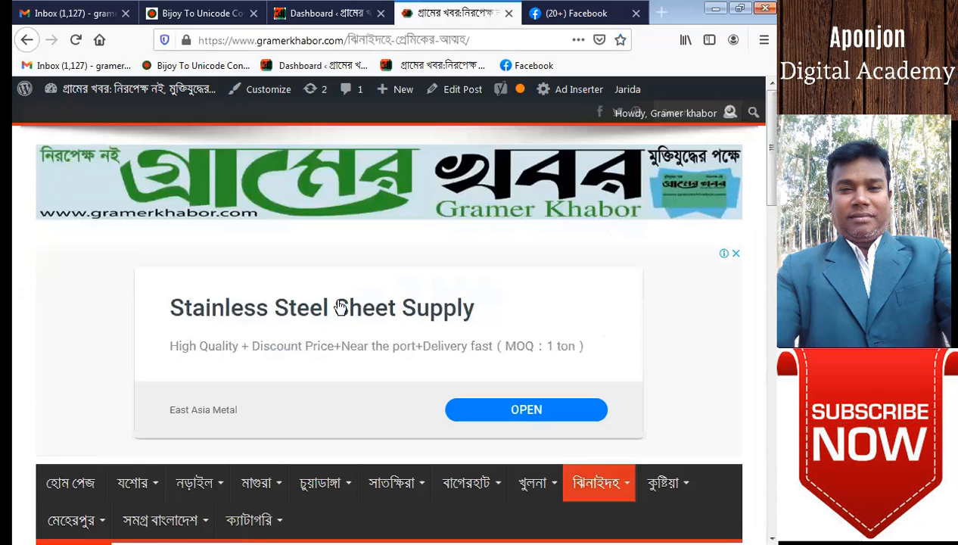
{"action": "scroll", "coordinate": [529, 322], "scroll_direction": "down", "scroll_amount": 5}
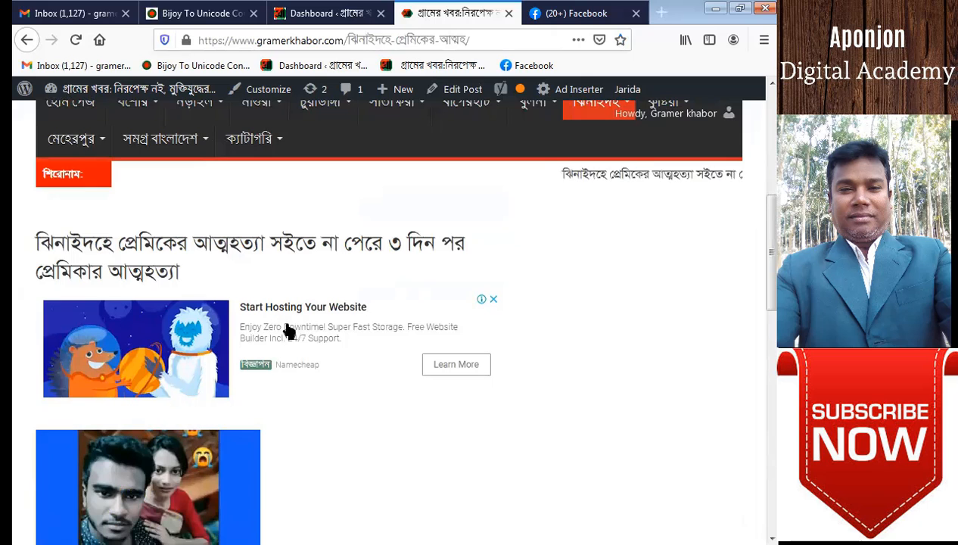
{"action": "scroll", "coordinate": [341, 326], "scroll_direction": "down", "scroll_amount": 1}
{"action": "scroll", "coordinate": [341, 326], "scroll_direction": "down", "scroll_amount": 8}
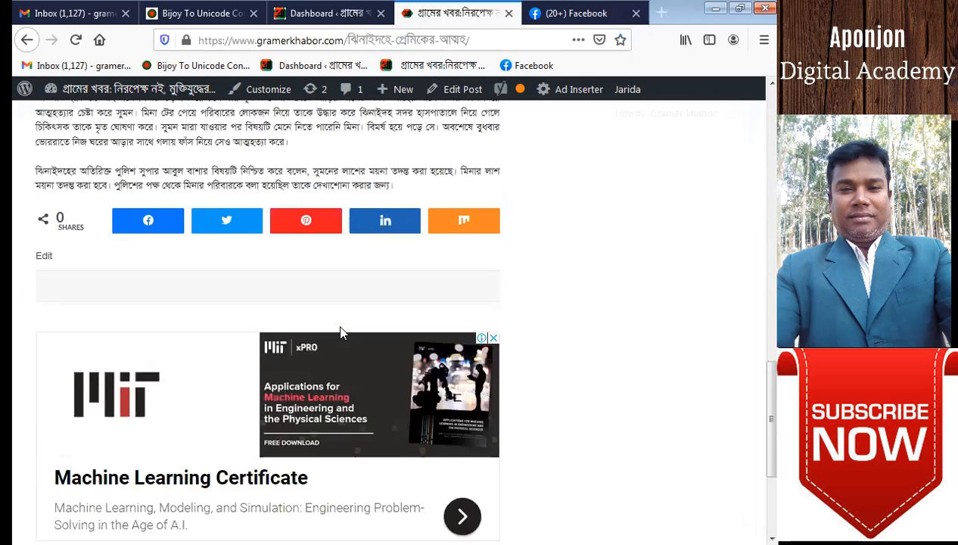
{"action": "scroll", "coordinate": [343, 387], "scroll_direction": "down", "scroll_amount": 3}
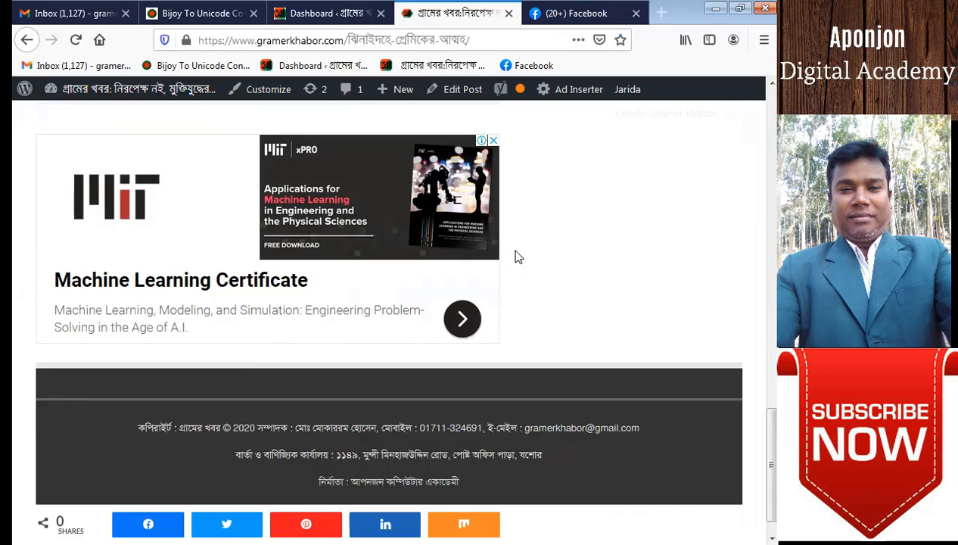
Leave the news article and switch back to the Gmail inbox.
{"action": "left_click", "coordinate": [715, 10]}
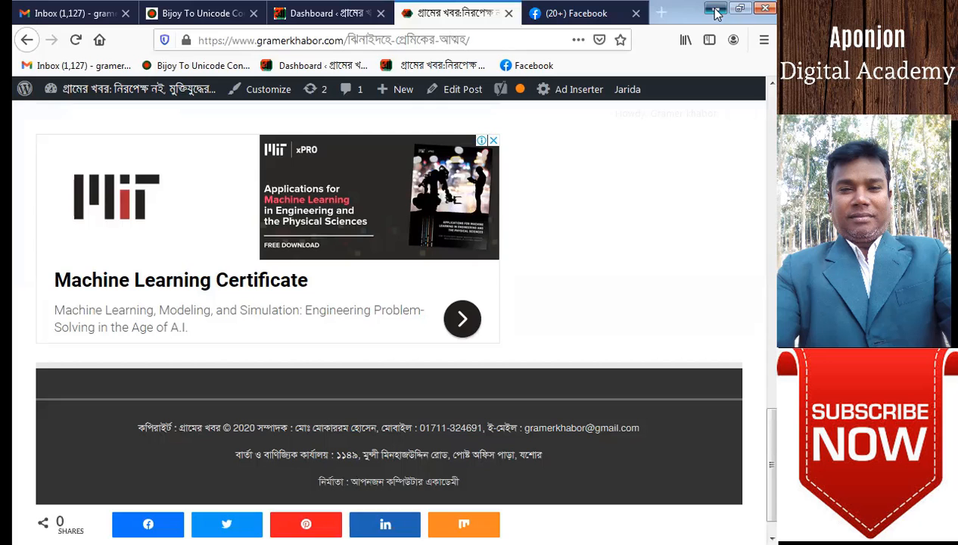
{"action": "scroll", "coordinate": [600, 285], "scroll_direction": "up", "scroll_amount": 15}
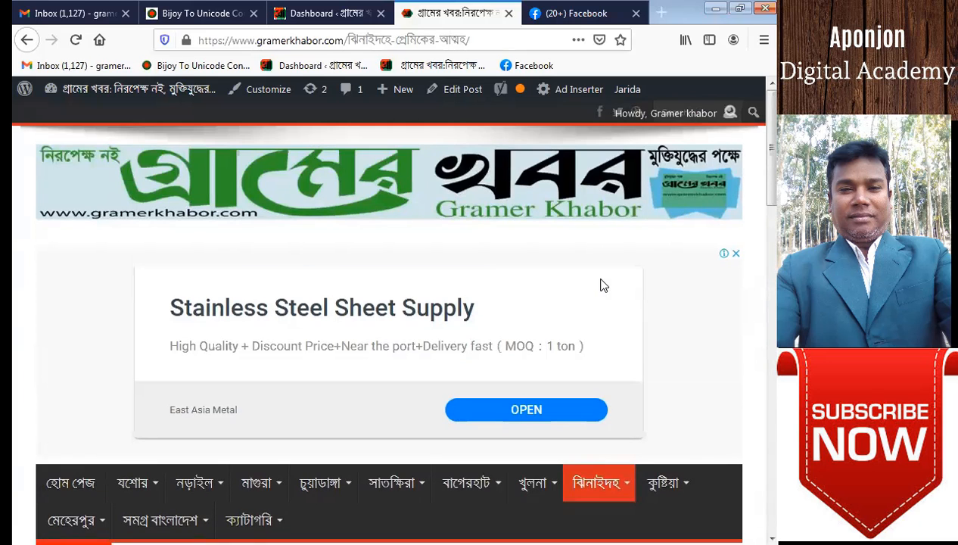
{"action": "left_click", "coordinate": [93, 13]}
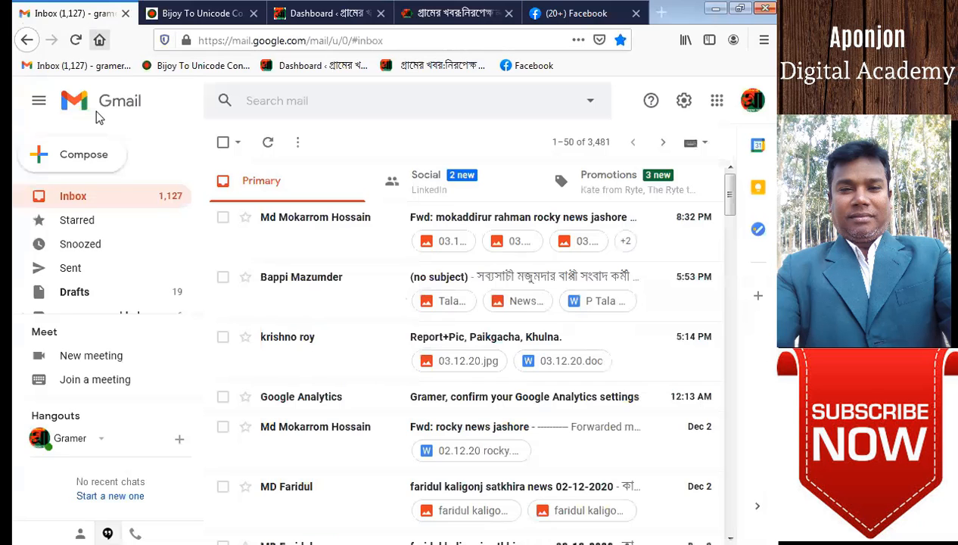
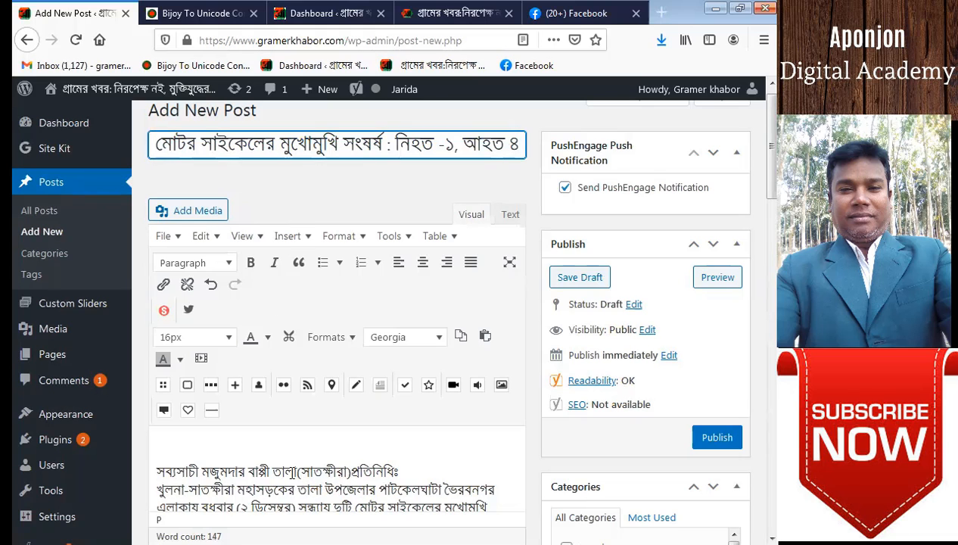
Fix the spacing in the reporter byline opening the post body, make it bold, and join the following paragraph onto the same line.
{"action": "left_click", "coordinate": [293, 466]}
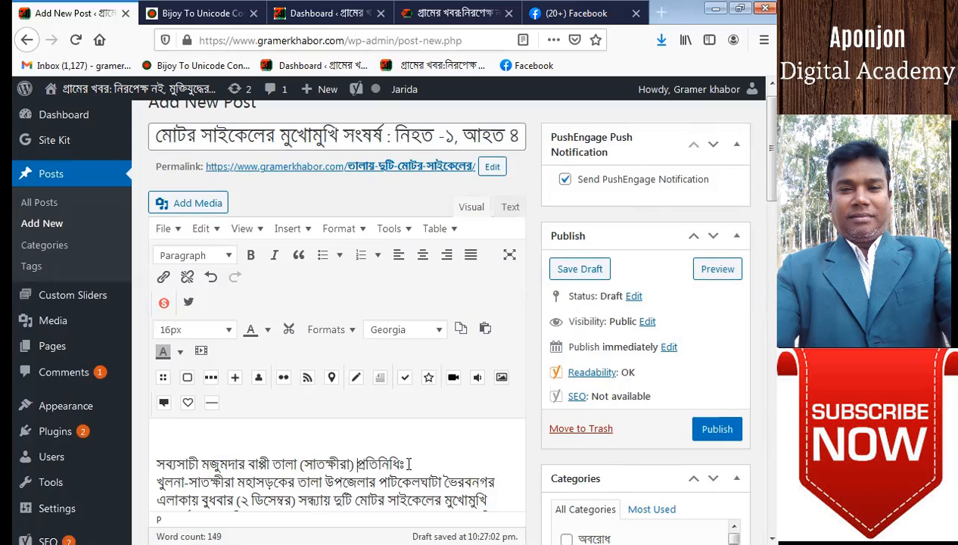
{"action": "left_click_drag", "start_coordinate": [405, 460], "coordinate": [153, 462]}
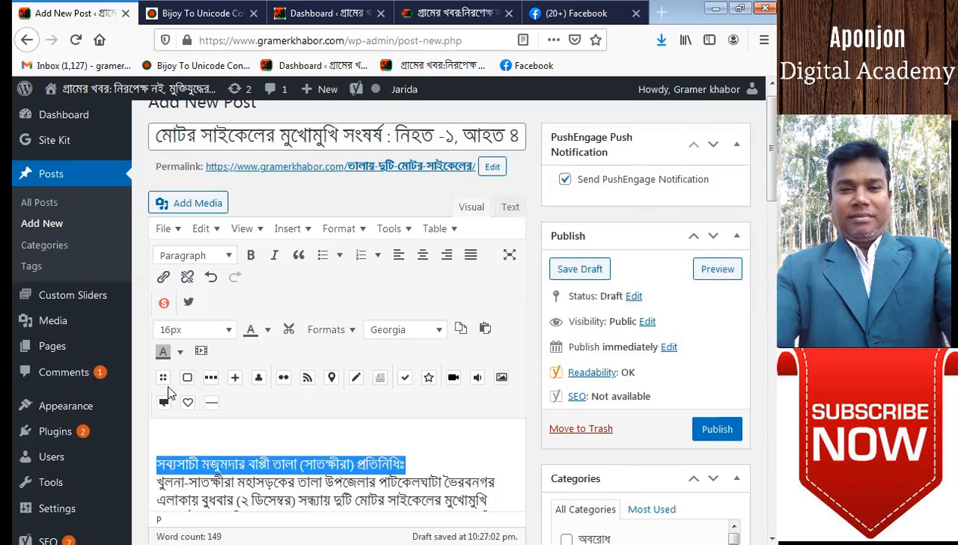
{"action": "left_click", "coordinate": [251, 256]}
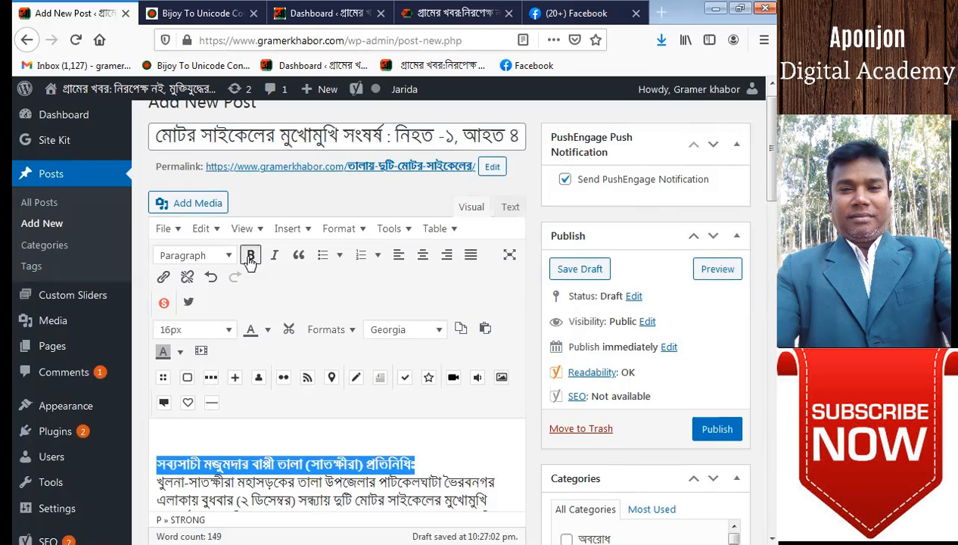
{"action": "left_click", "coordinate": [151, 481]}
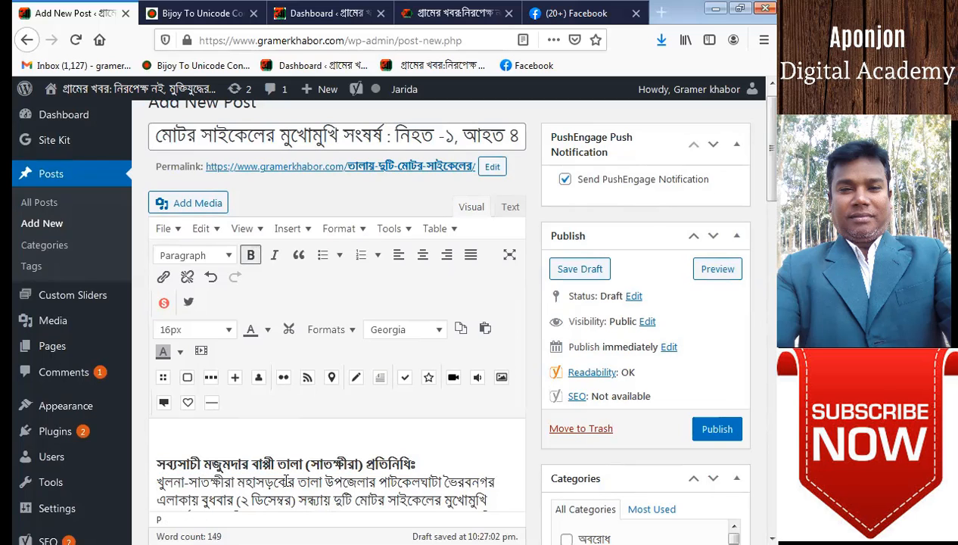
{"action": "key", "text": "BackSpace"}
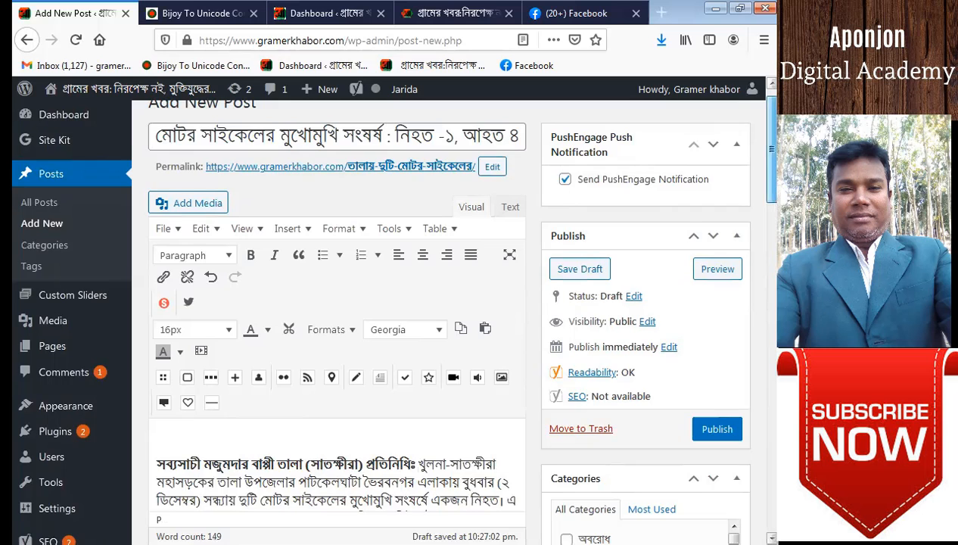
Justify the entire article text in the post body, from the last line up to the byline.
{"action": "scroll", "coordinate": [766, 193], "scroll_direction": "down", "scroll_amount": 3}
{"action": "scroll", "coordinate": [766, 193], "scroll_direction": "down", "scroll_amount": 2}
{"action": "scroll", "coordinate": [765, 193], "scroll_direction": "down", "scroll_amount": 1}
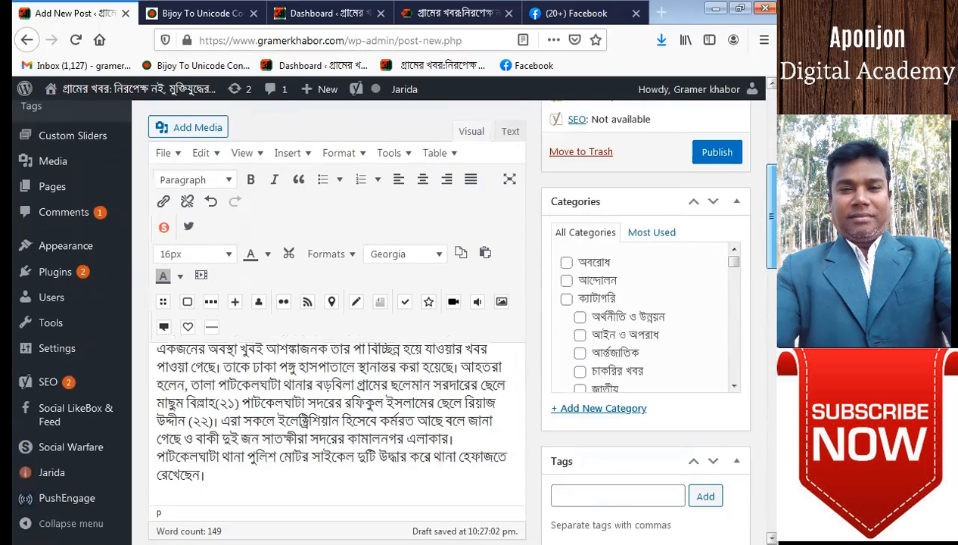
{"action": "left_click_drag", "start_coordinate": [223, 478], "coordinate": [167, 324]}
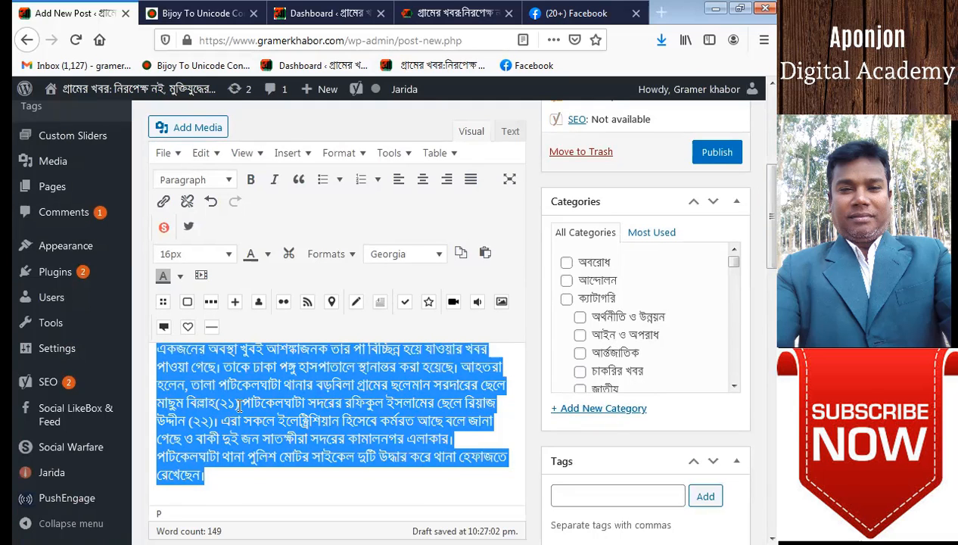
{"action": "scroll", "coordinate": [239, 407], "scroll_direction": "up", "scroll_amount": 4}
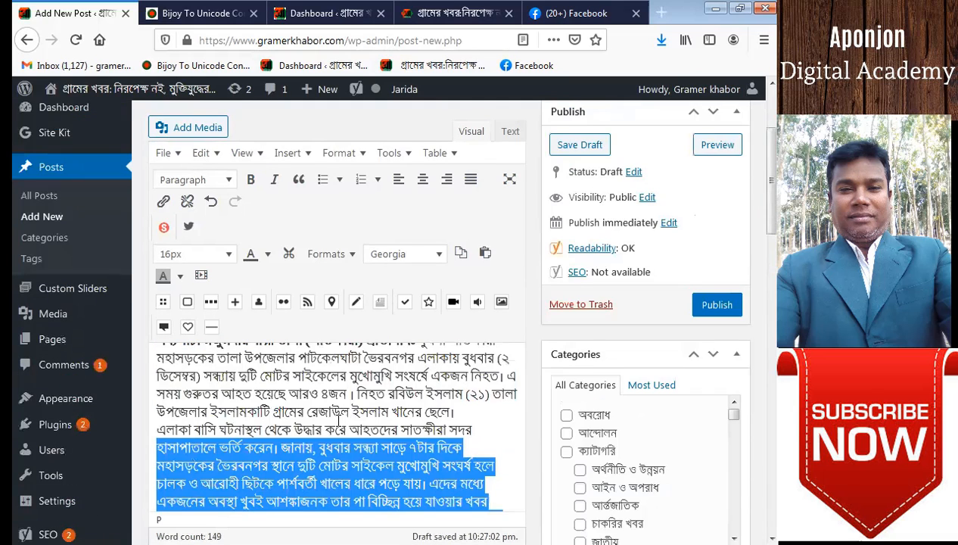
{"action": "scroll", "coordinate": [339, 420], "scroll_direction": "up", "scroll_amount": 3}
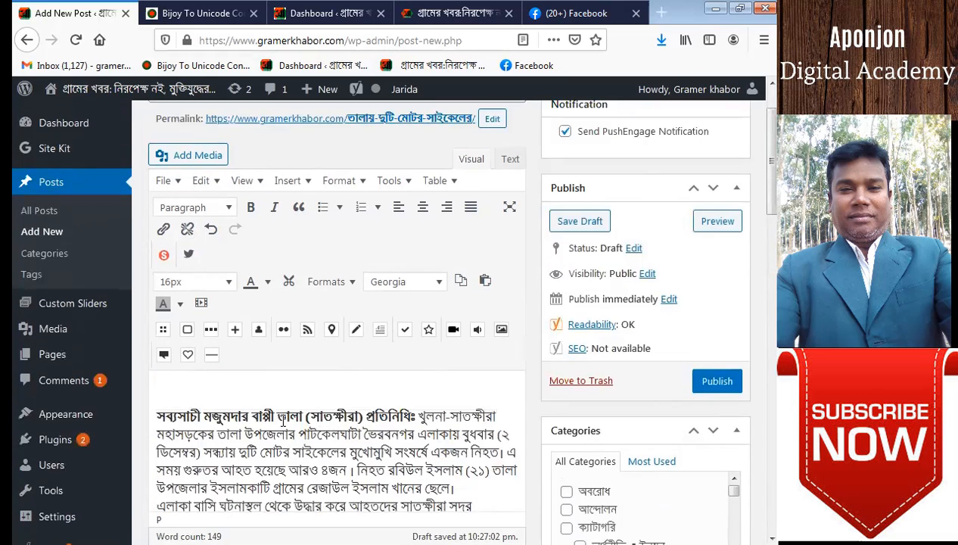
{"action": "left_click", "coordinate": [471, 209]}
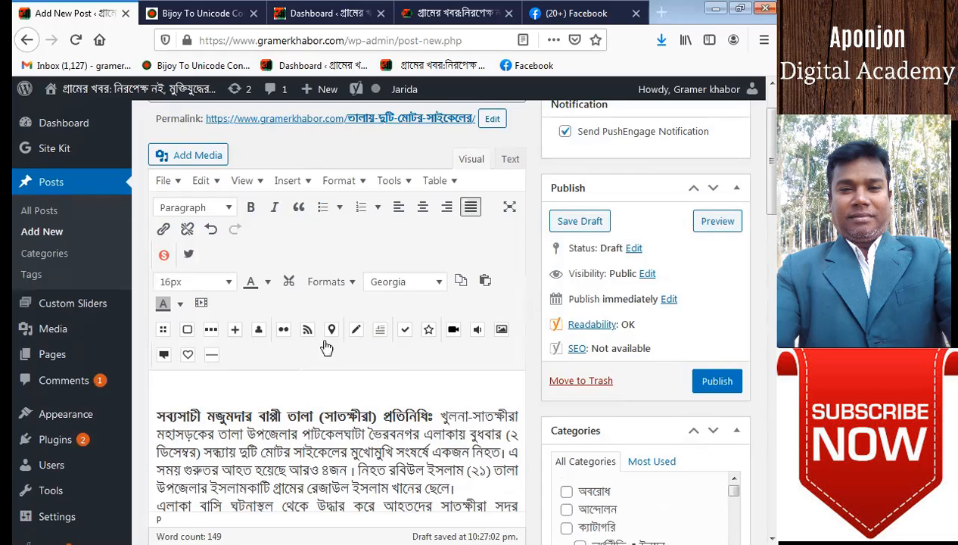
Paste the headline "তালায় দুটি মোটর সাইকেলের মুখোমুখি সংঘর্ষ : নিহত -১, আহত ৪" as the custom notification title.
{"action": "left_click_drag", "start_coordinate": [770, 166], "coordinate": [770, 249]}
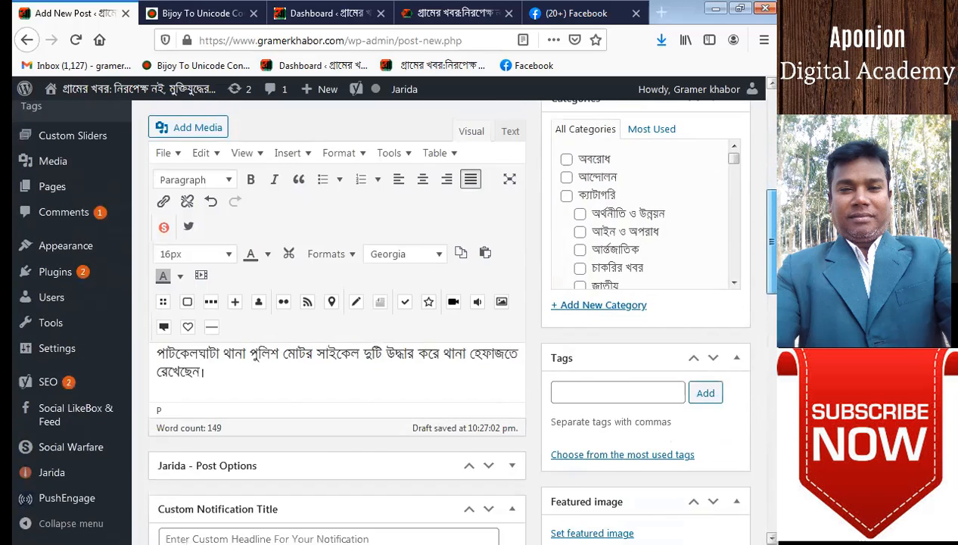
{"action": "scroll", "coordinate": [167, 469], "scroll_direction": "down", "scroll_amount": 2}
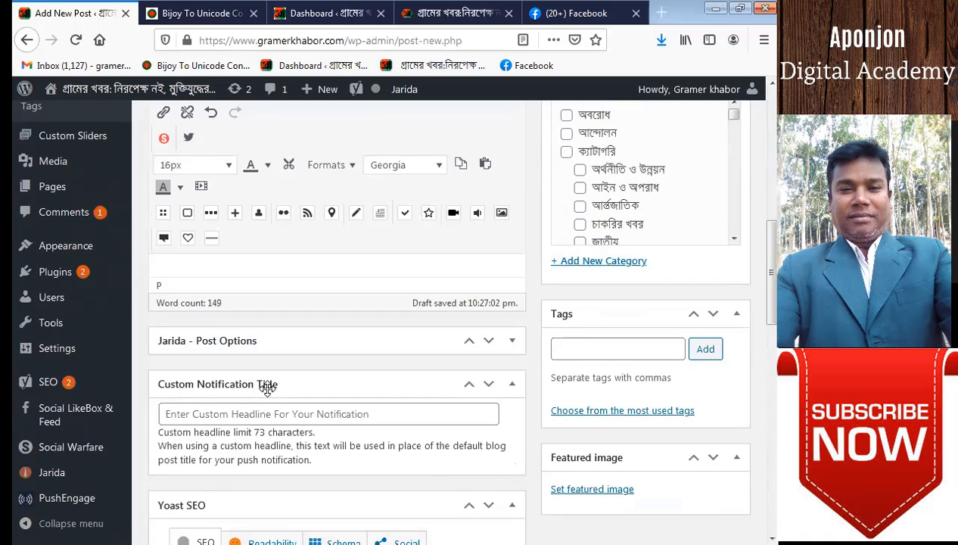
{"action": "left_click", "coordinate": [249, 410]}
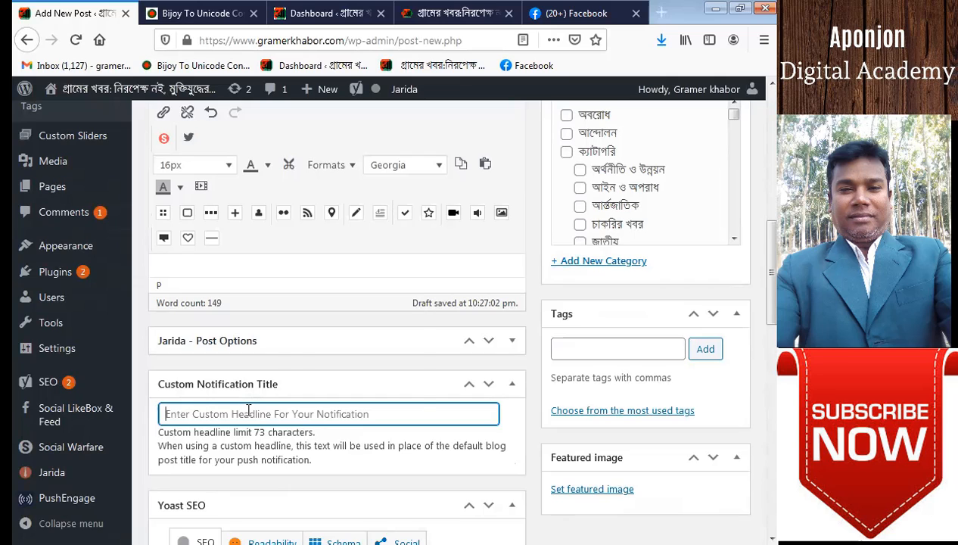
{"action": "right_click", "coordinate": [248, 410]}
{"action": "left_click", "coordinate": [277, 285]}
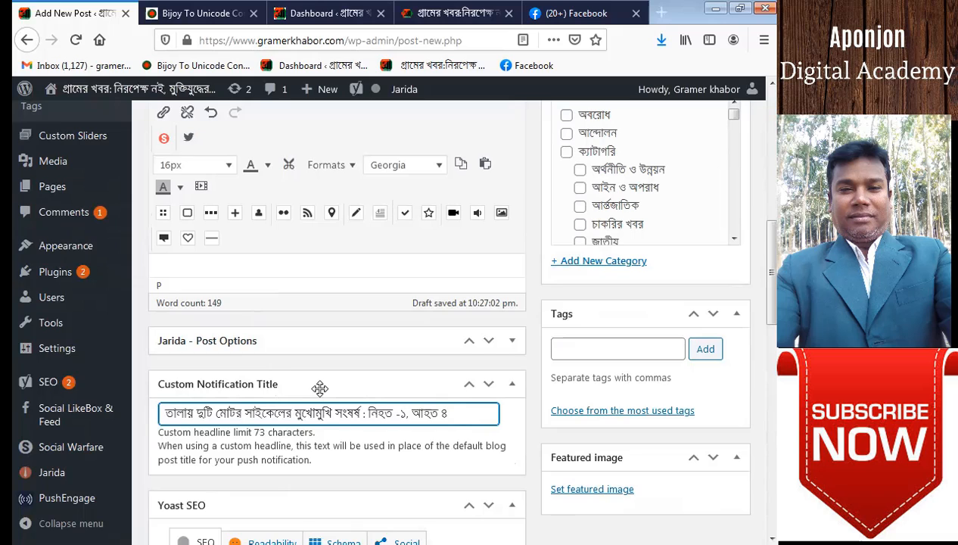
Paste the headline as the post's tags and replace its colon with a comma.
{"action": "left_click", "coordinate": [574, 349]}
{"action": "right_click", "coordinate": [575, 349]}
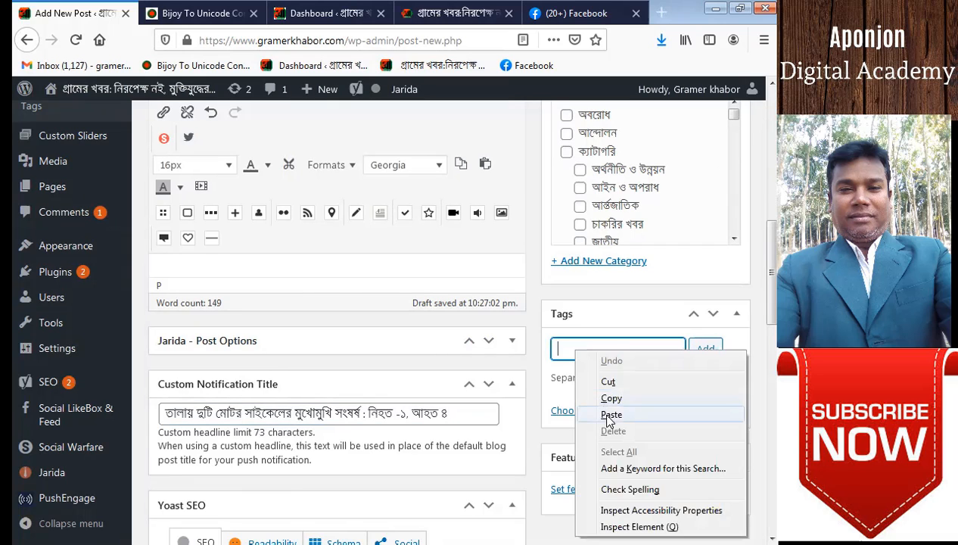
{"action": "left_click", "coordinate": [610, 414]}
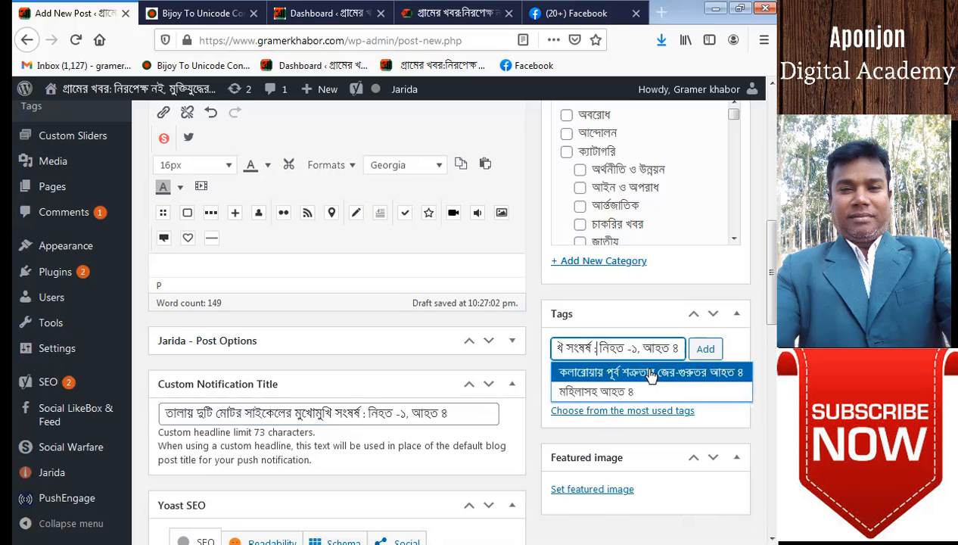
{"action": "key", "text": "BackSpace"}
{"action": "key", "text": "BackSpace"}
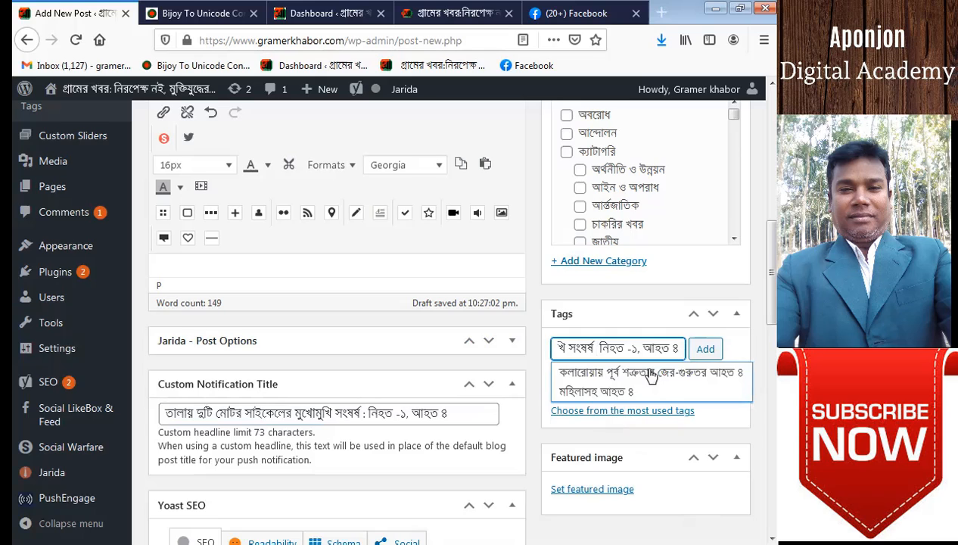
{"action": "type", "text": ","}
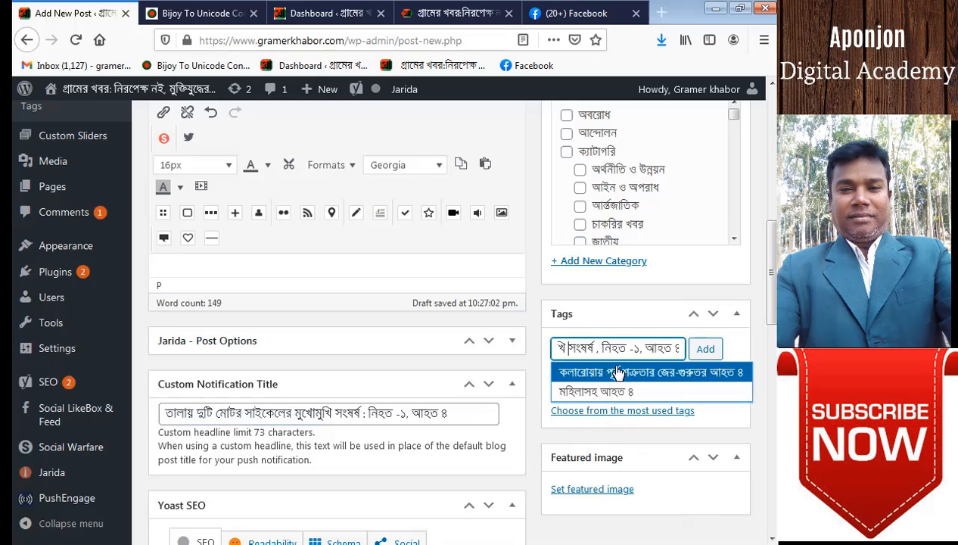
Separate the rest of the headline with commas and add the tags তালায়, দুটি মোটর সাইকেলে, র মুখোমুখি সংঘর্ষ, নিহত -১ and আহত ৪.
{"action": "key", "text": "Left"}
{"action": "key", "text": "Left"}
{"action": "key", "text": "Left"}
{"action": "key", "text": "Left"}
{"action": "key", "text": "Left"}
{"action": "key", "text": "Left"}
{"action": "key", "text": "Left"}
{"action": "key", "text": "Left"}
{"action": "key", "text": "Left"}
{"action": "key", "text": "Left"}
{"action": "key", "text": "Left"}
{"action": "key", "text": "Left"}
{"action": "key", "text": "Left"}
{"action": "key", "text": "Left"}
{"action": "key", "text": "Left"}
{"action": "key", "text": "Left"}
{"action": "key", "text": "Left"}
{"action": "key", "text": "Left"}
{"action": "key", "text": "Left"}
{"action": "key", "text": "Left"}
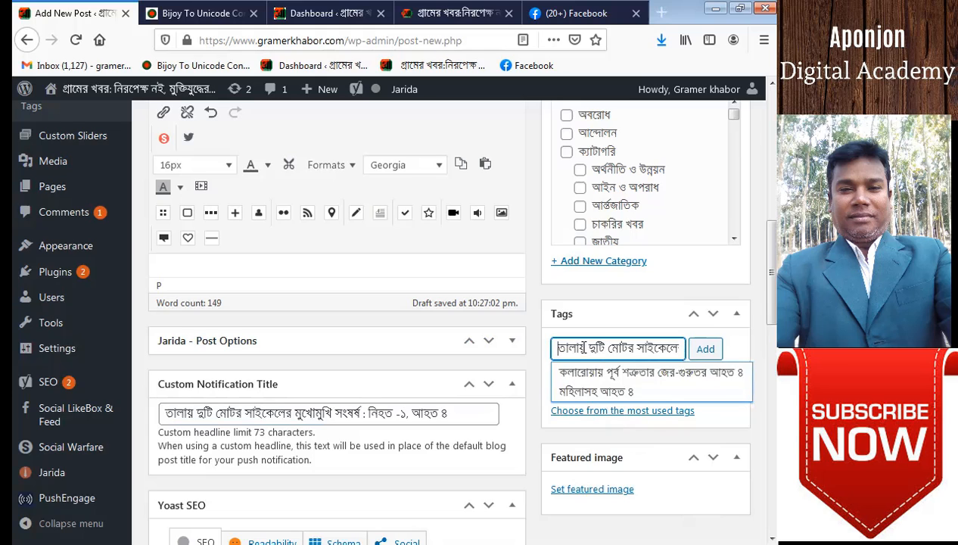
{"action": "type", "text": ","}
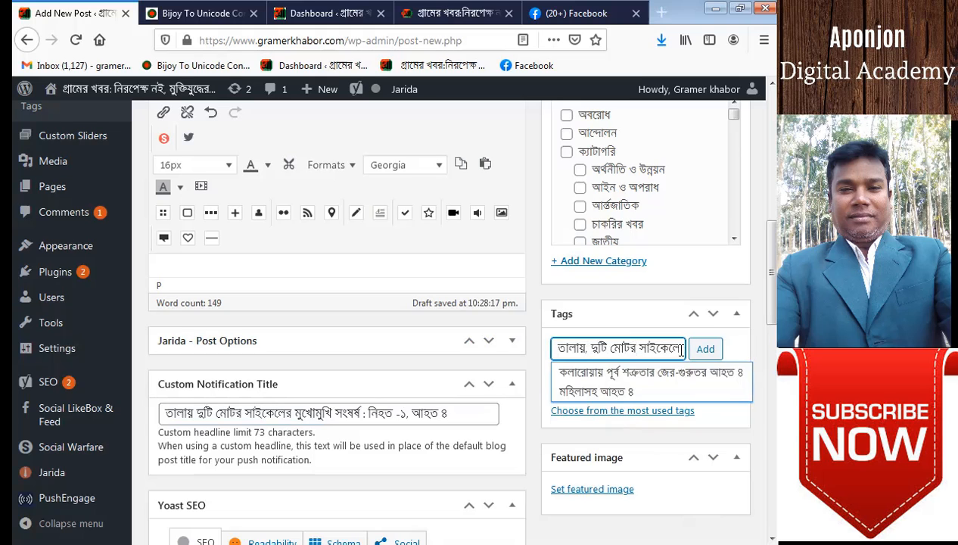
{"action": "left_click", "coordinate": [703, 349]}
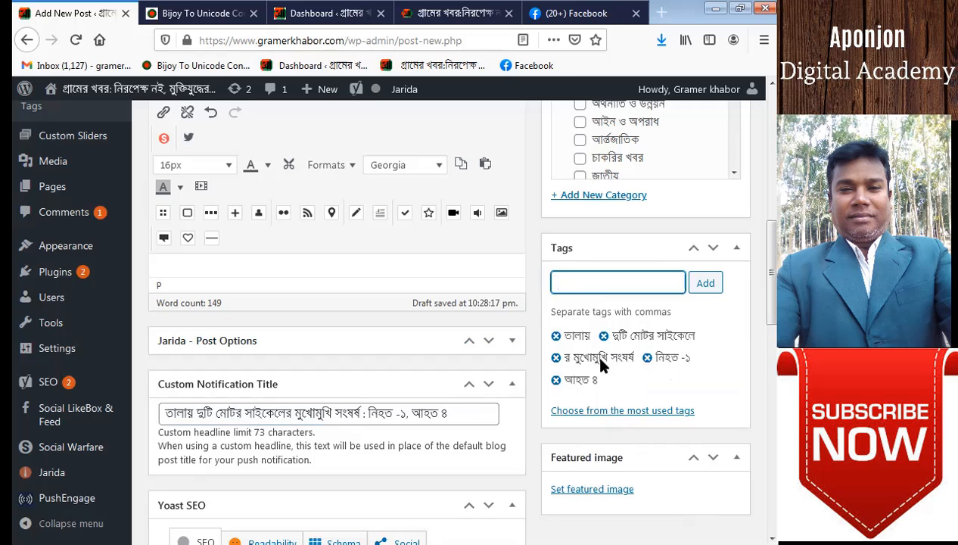
Check the Yoast SEO slug and meta description fields, and copy the opening lines of the article body from the byline to বুধবার.
{"action": "left_click_drag", "start_coordinate": [771, 276], "coordinate": [771, 343]}
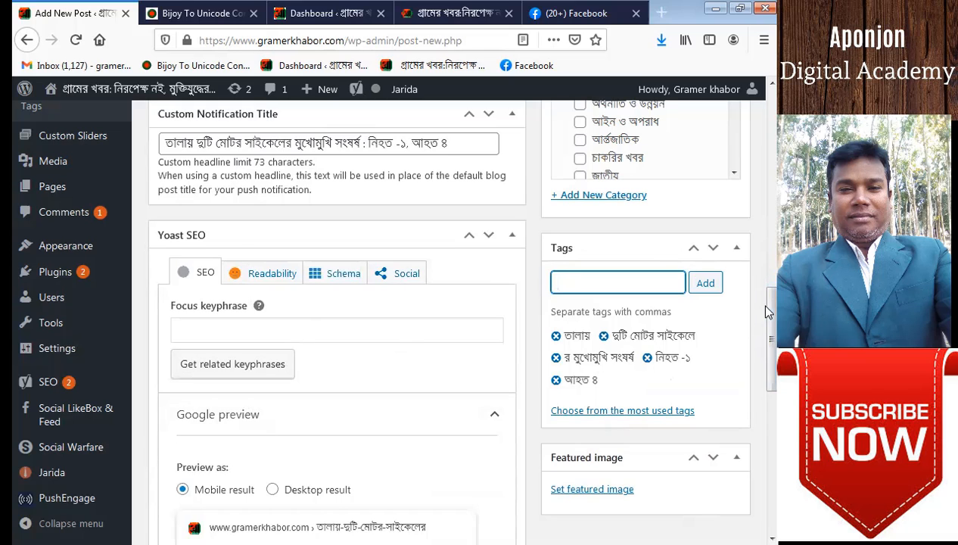
{"action": "scroll", "coordinate": [765, 310], "scroll_direction": "down", "scroll_amount": 5}
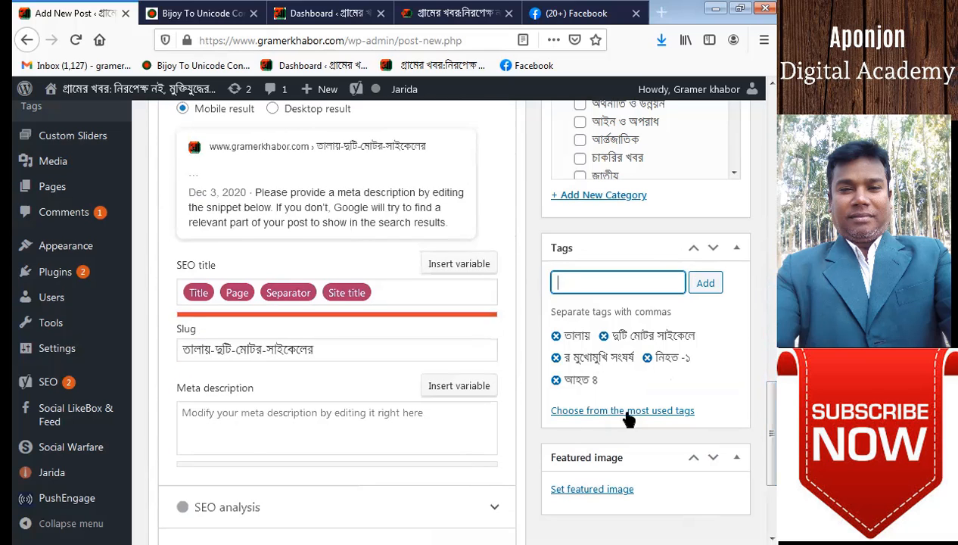
{"action": "left_click", "coordinate": [342, 348]}
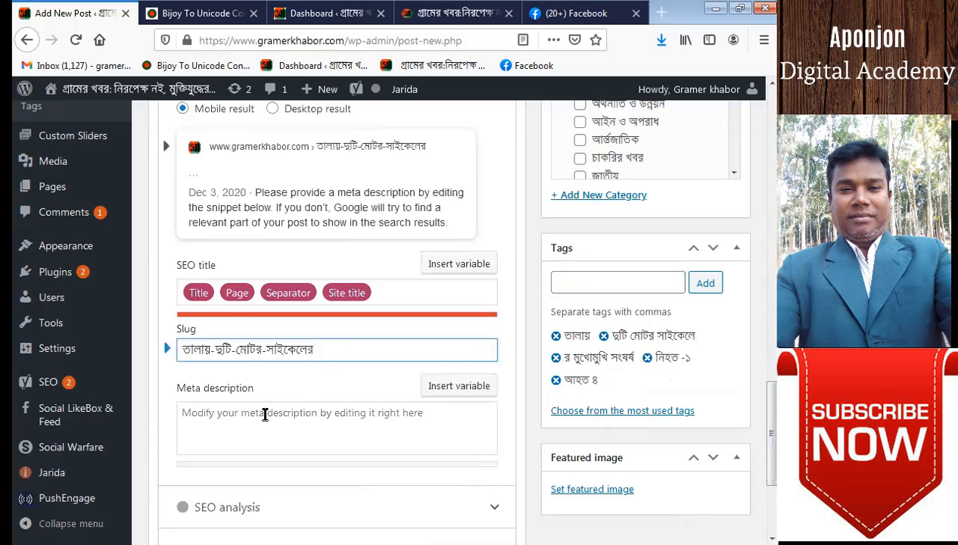
{"action": "left_click", "coordinate": [264, 413]}
{"action": "left_click_drag", "start_coordinate": [765, 378], "coordinate": [770, 217]}
{"action": "scroll", "coordinate": [424, 283], "scroll_direction": "up", "scroll_amount": 5}
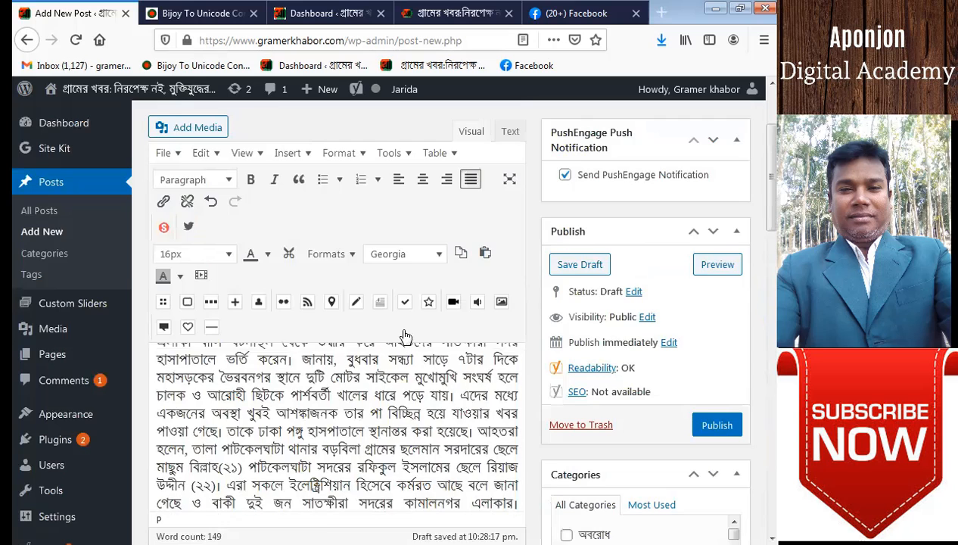
{"action": "scroll", "coordinate": [405, 335], "scroll_direction": "up", "scroll_amount": 5}
{"action": "left_click_drag", "start_coordinate": [156, 472], "coordinate": [501, 490]}
{"action": "right_click", "coordinate": [420, 474]}
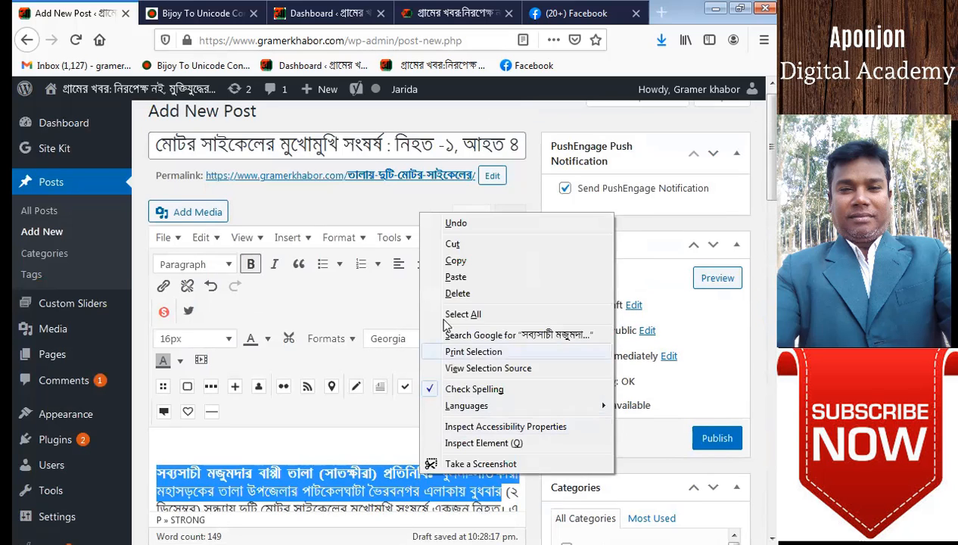
{"action": "left_click", "coordinate": [453, 260]}
Paste the copied opening lines as the Yoast meta description and expand the SEO analysis section.
{"action": "left_click_drag", "start_coordinate": [772, 188], "coordinate": [773, 493]}
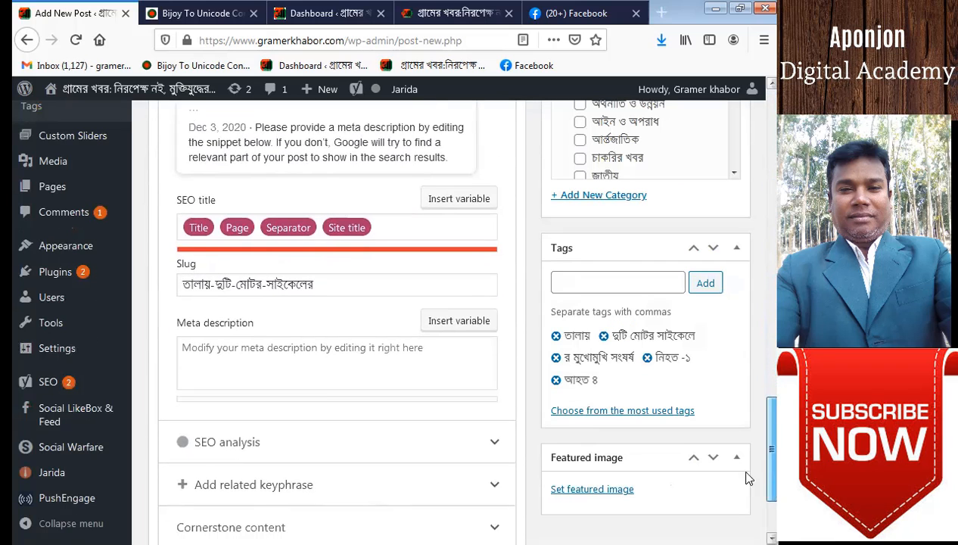
{"action": "left_click", "coordinate": [257, 356]}
{"action": "right_click", "coordinate": [253, 357]}
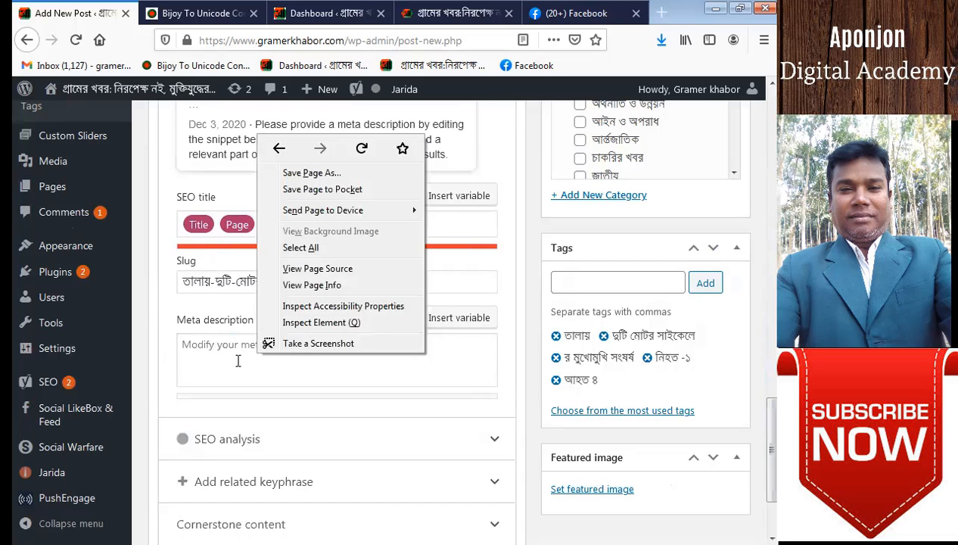
{"action": "left_click", "coordinate": [219, 338]}
{"action": "left_click", "coordinate": [214, 345]}
{"action": "right_click", "coordinate": [217, 350]}
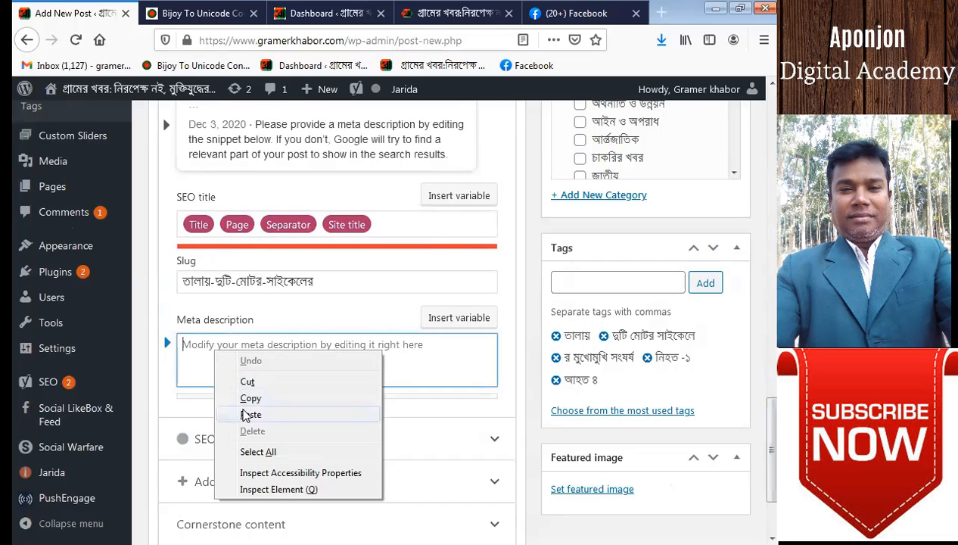
{"action": "left_click", "coordinate": [246, 413]}
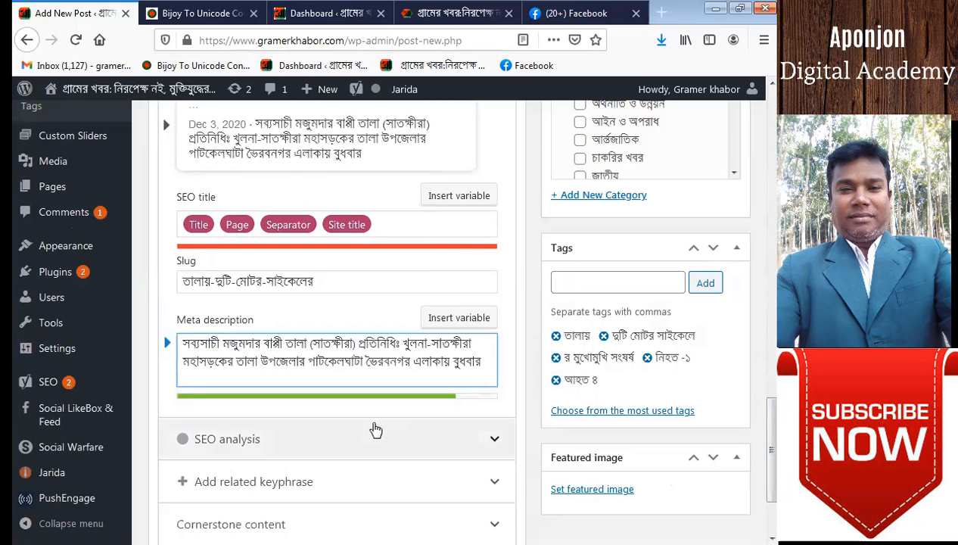
{"action": "left_click", "coordinate": [496, 438]}
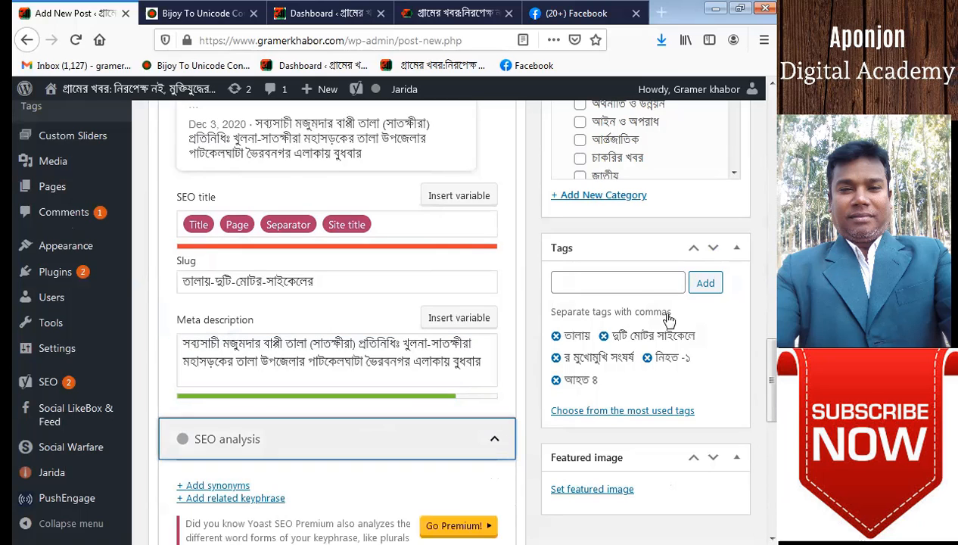
Assign the post to the দূর্ঘটনা, সাতক্ষিরা and তালা categories.
{"action": "left_click_drag", "start_coordinate": [762, 351], "coordinate": [757, 239]}
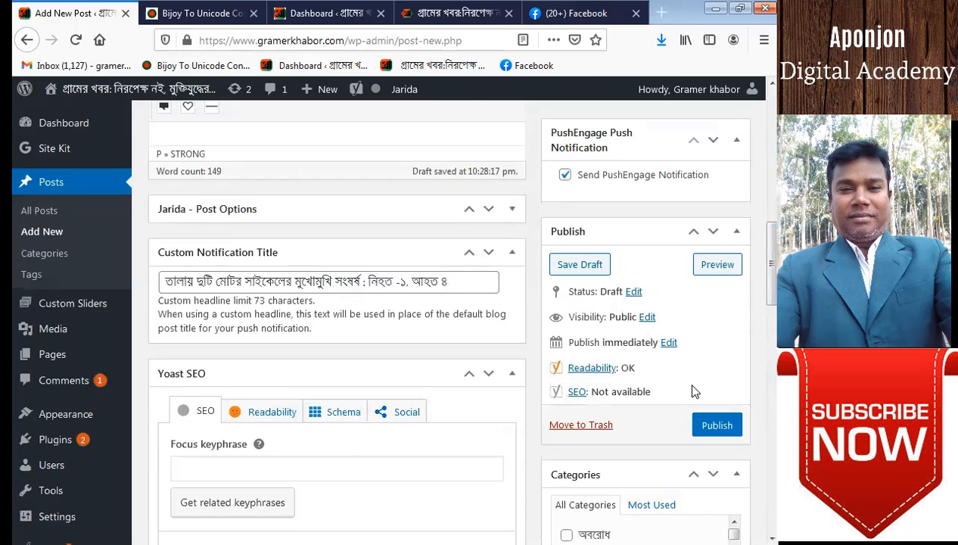
{"action": "left_click_drag", "start_coordinate": [766, 290], "coordinate": [767, 347]}
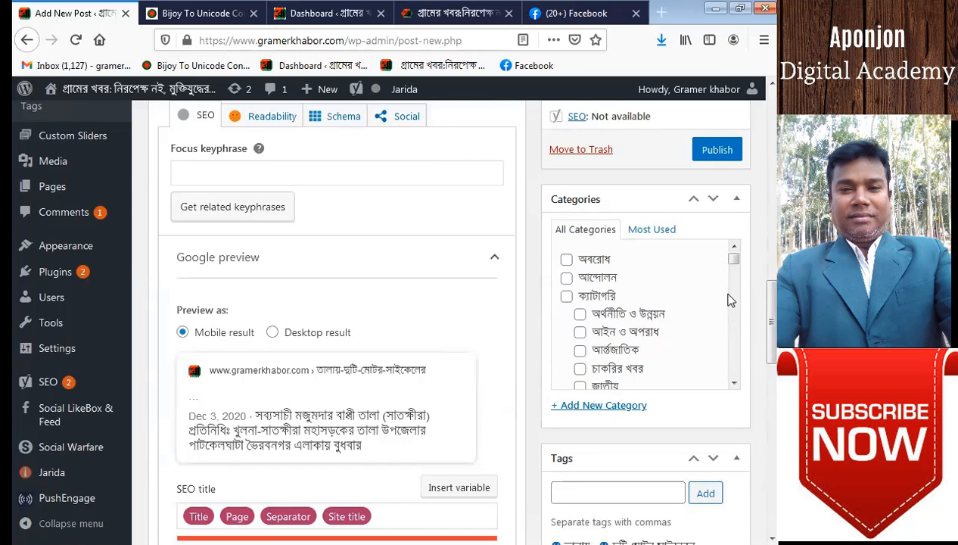
{"action": "left_click_drag", "start_coordinate": [733, 256], "coordinate": [734, 266]}
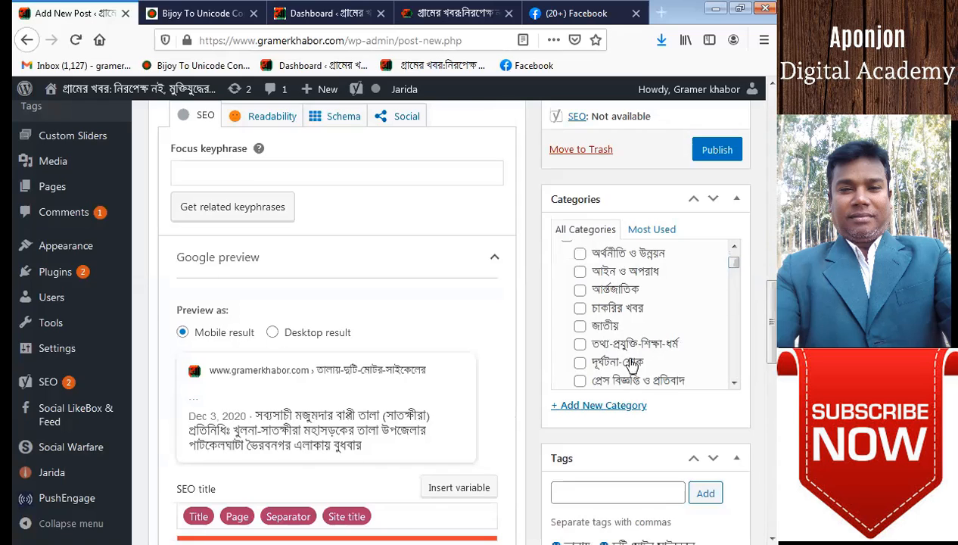
{"action": "left_click", "coordinate": [580, 363]}
{"action": "left_click_drag", "start_coordinate": [737, 271], "coordinate": [740, 355]}
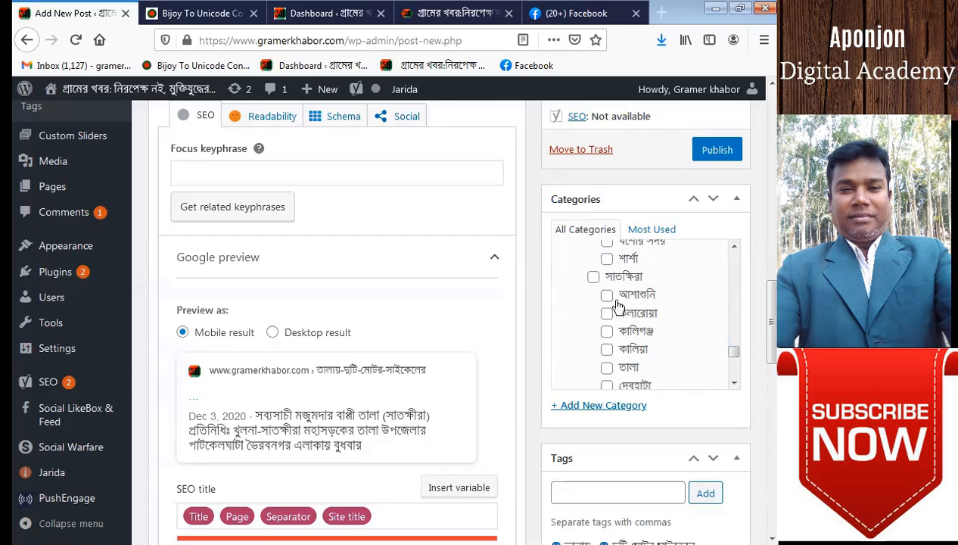
{"action": "left_click", "coordinate": [594, 278]}
{"action": "left_click", "coordinate": [606, 368]}
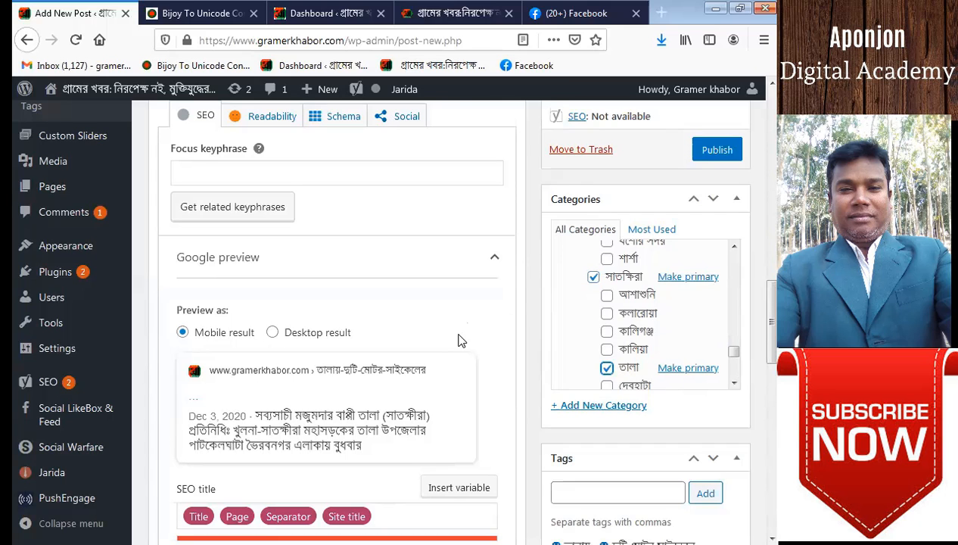
Leave the post editor for the Gmail inbox and open the news report's email to check its attached photos.
{"action": "scroll", "coordinate": [465, 339], "scroll_direction": "up", "scroll_amount": 15}
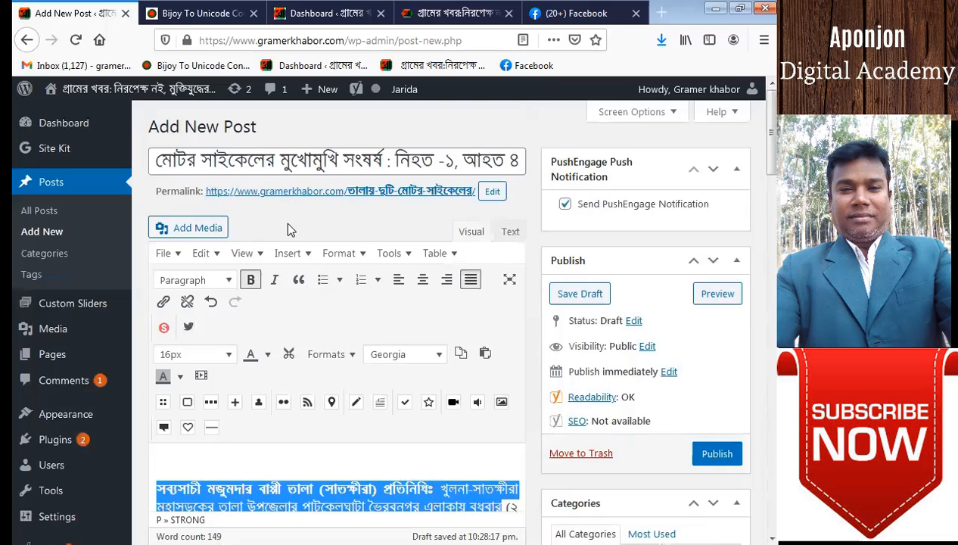
{"action": "left_click", "coordinate": [178, 453]}
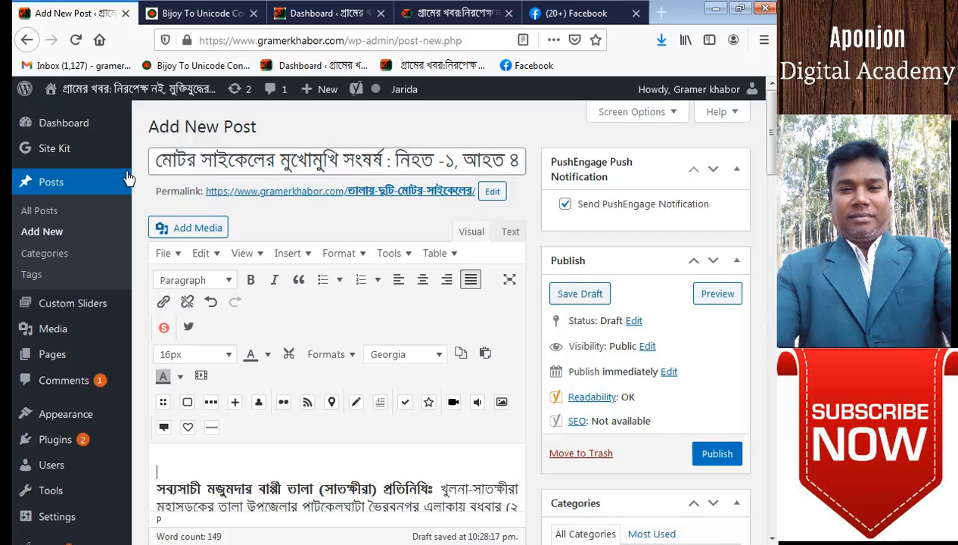
{"action": "left_click", "coordinate": [79, 66]}
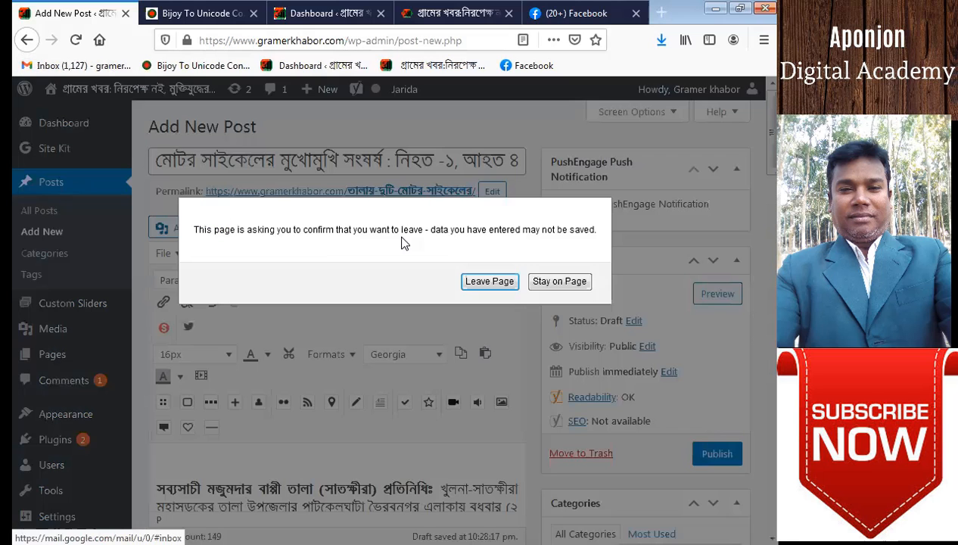
{"action": "left_click", "coordinate": [484, 280]}
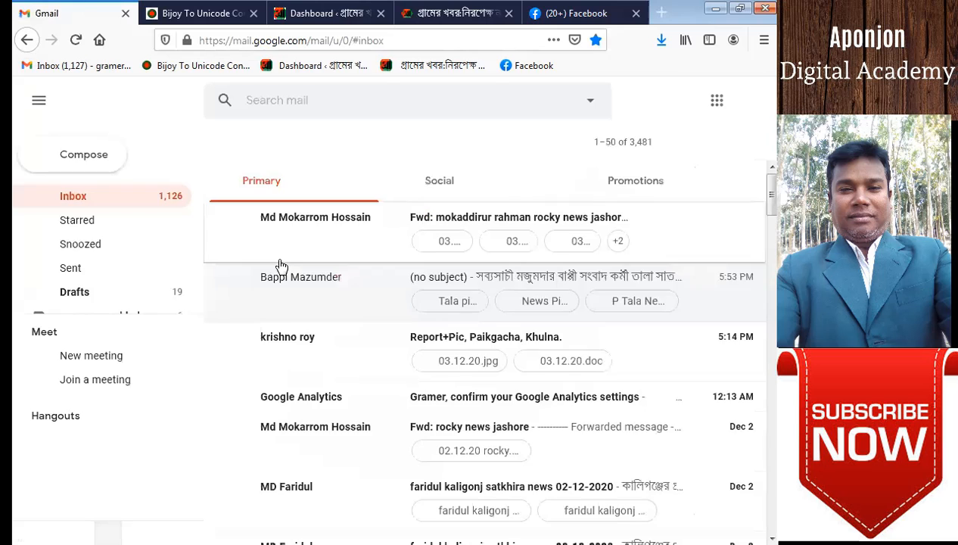
{"action": "left_click", "coordinate": [382, 288]}
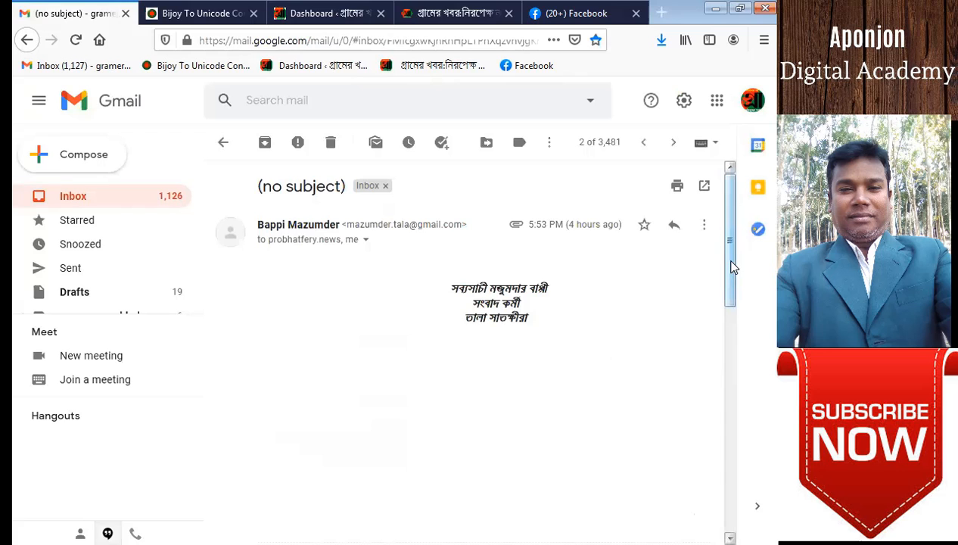
{"action": "left_click_drag", "start_coordinate": [728, 258], "coordinate": [720, 374]}
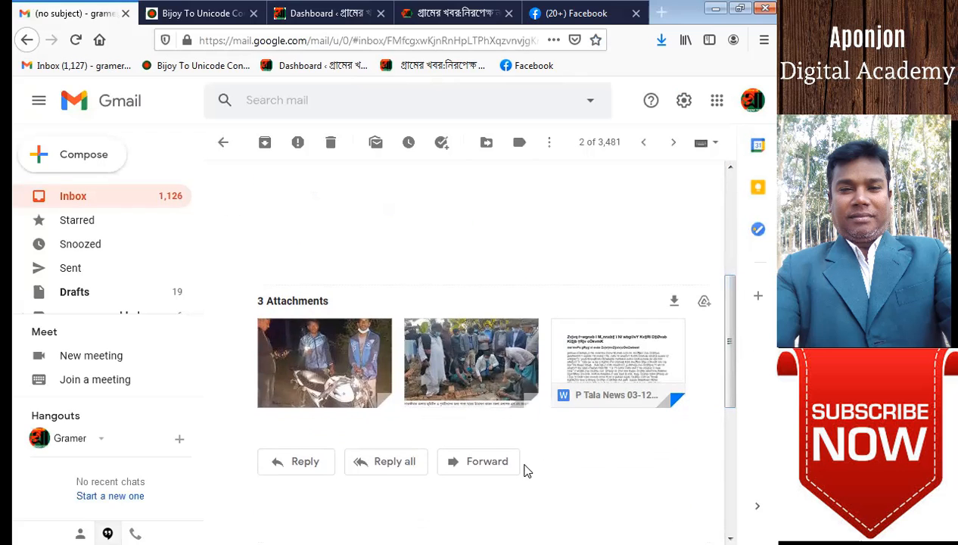
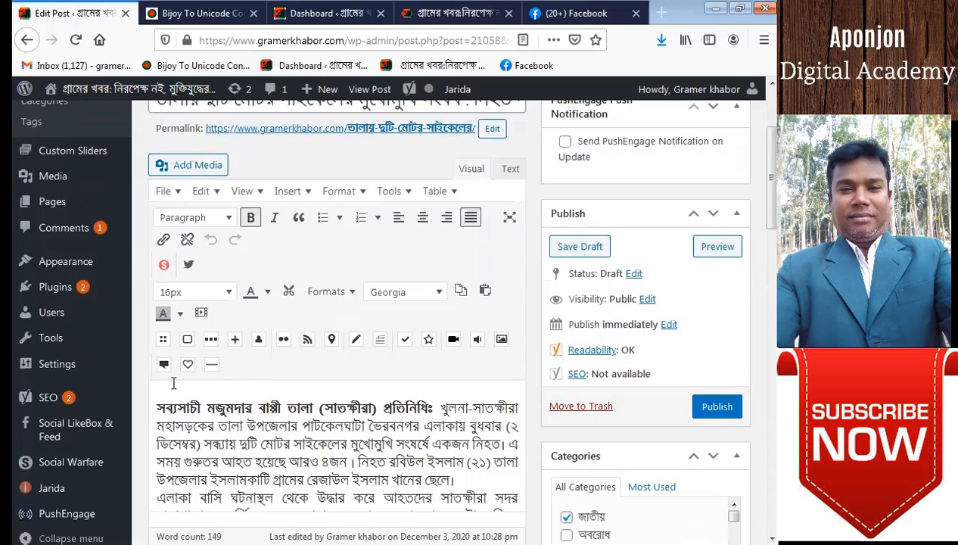
Open the post's media library and look through the stored images for a road accident picture.
{"action": "left_click", "coordinate": [194, 164]}
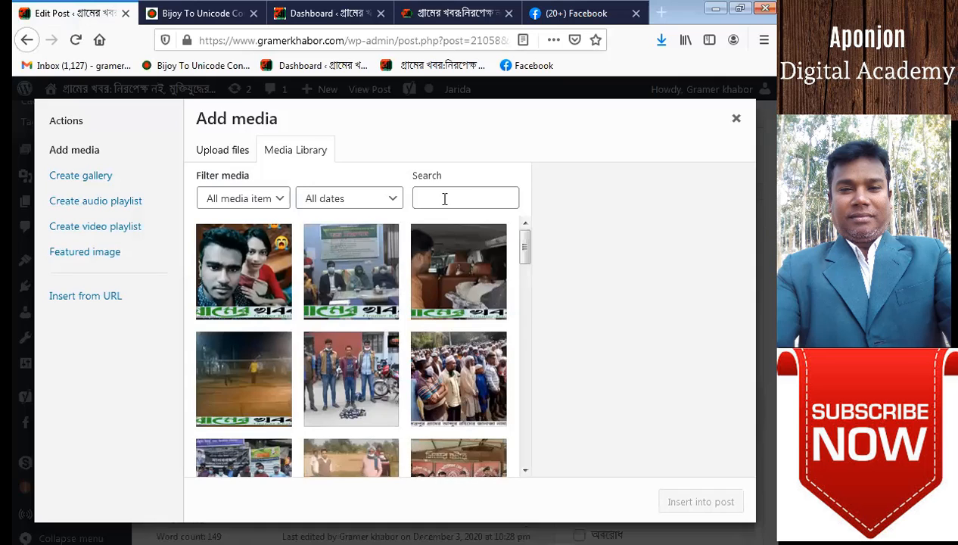
{"action": "scroll", "coordinate": [419, 334], "scroll_direction": "down", "scroll_amount": 2}
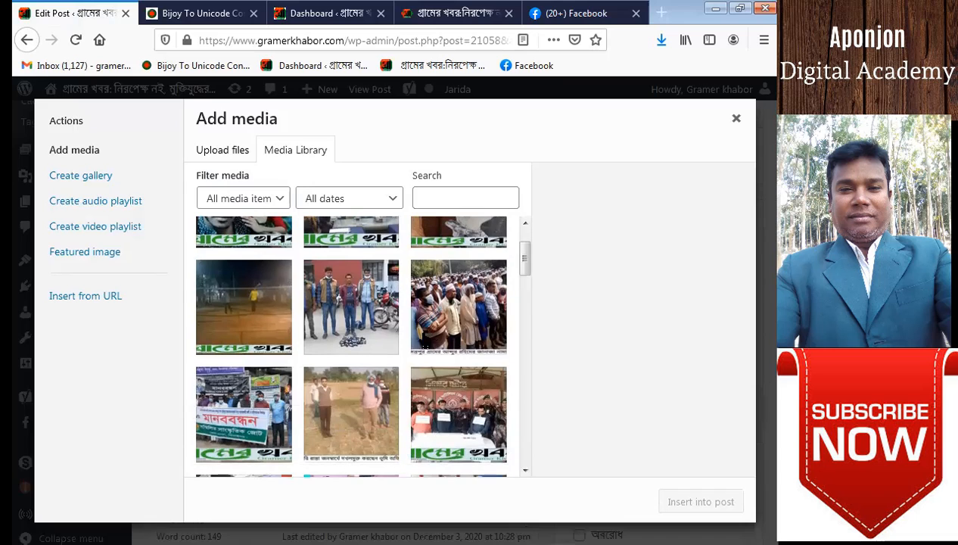
{"action": "scroll", "coordinate": [424, 344], "scroll_direction": "down", "scroll_amount": 4}
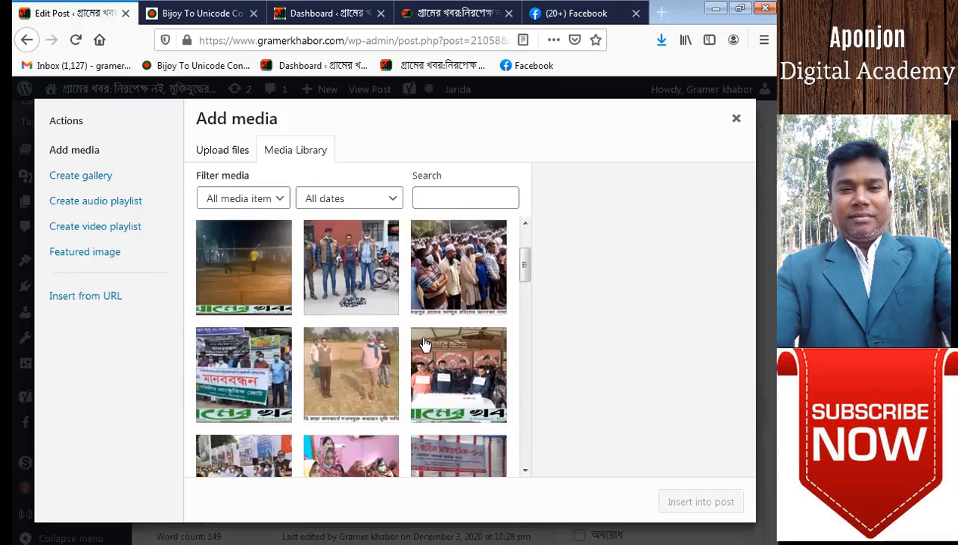
{"action": "scroll", "coordinate": [424, 345], "scroll_direction": "down", "scroll_amount": 4}
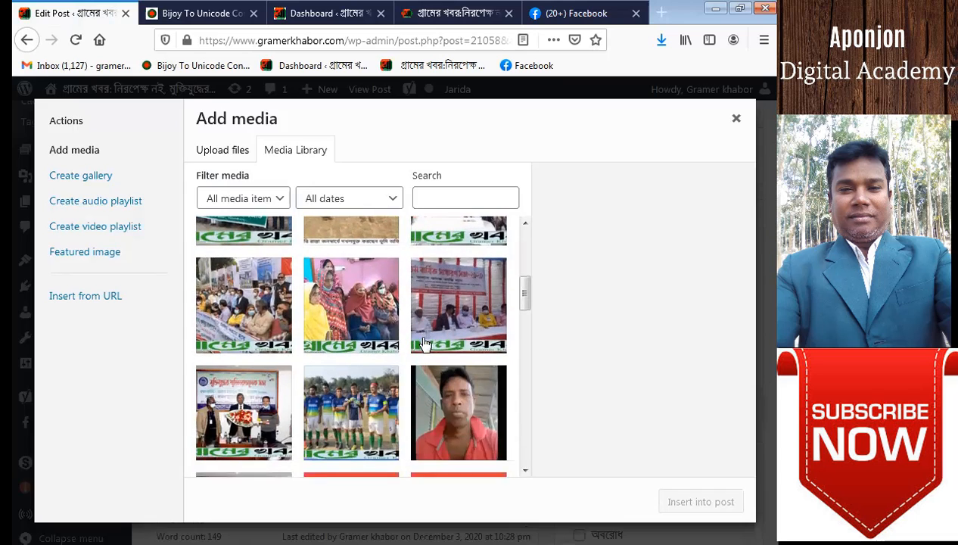
{"action": "scroll", "coordinate": [425, 344], "scroll_direction": "down", "scroll_amount": 4}
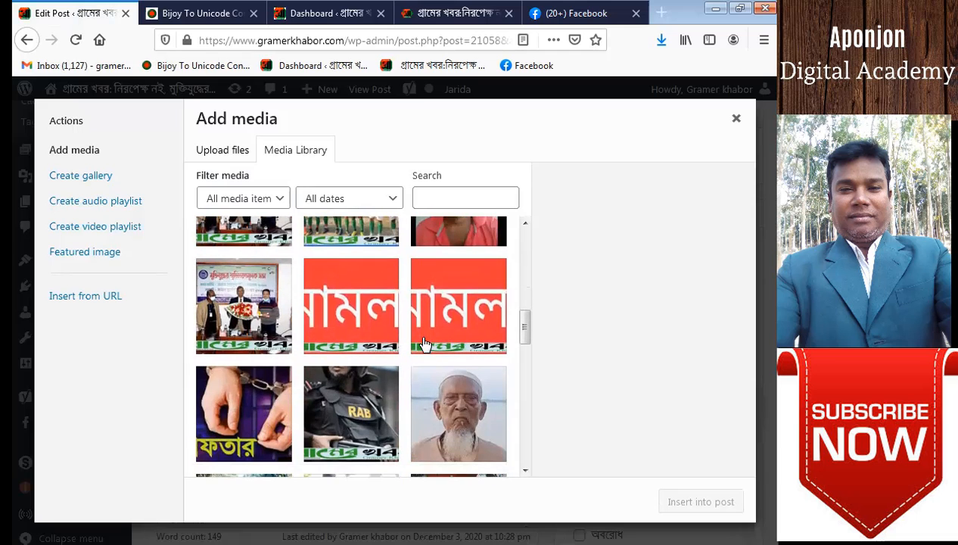
{"action": "scroll", "coordinate": [425, 344], "scroll_direction": "down", "scroll_amount": 4}
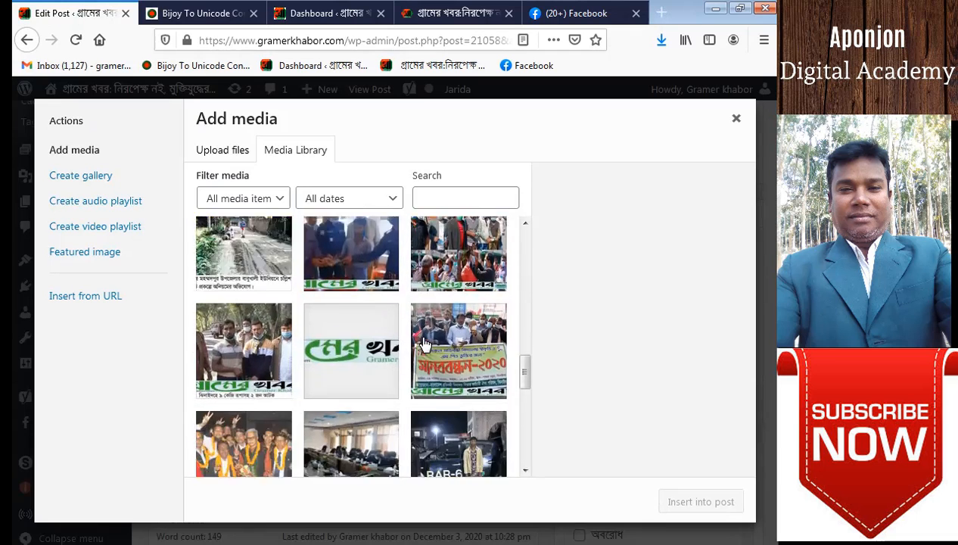
{"action": "scroll", "coordinate": [424, 344], "scroll_direction": "down", "scroll_amount": 3}
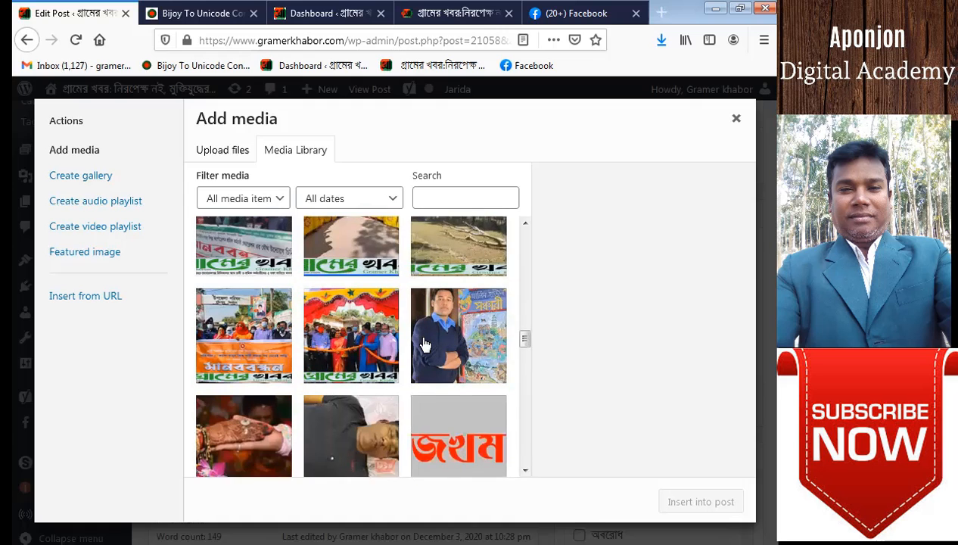
{"action": "scroll", "coordinate": [427, 351], "scroll_direction": "down", "scroll_amount": 2}
{"action": "scroll", "coordinate": [433, 362], "scroll_direction": "down", "scroll_amount": 4}
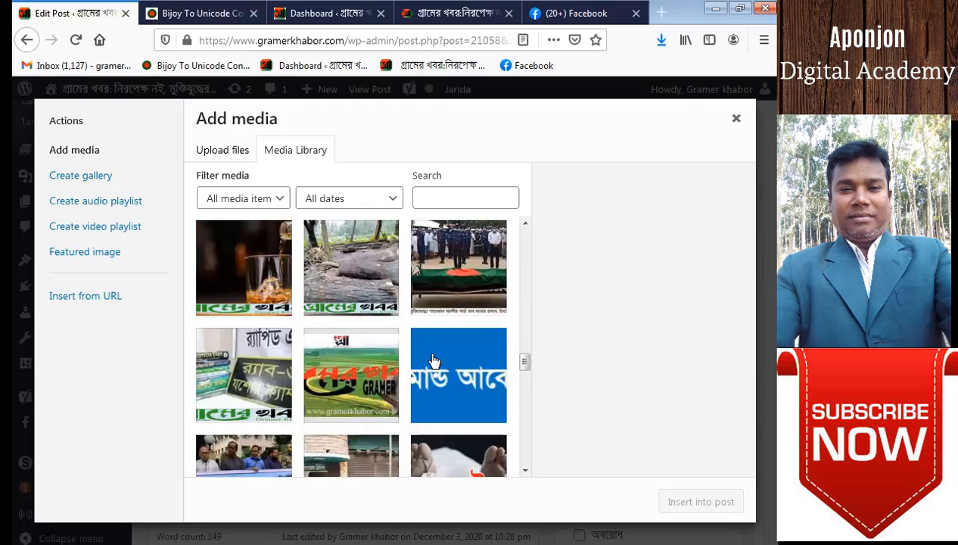
{"action": "scroll", "coordinate": [433, 361], "scroll_direction": "down", "scroll_amount": 3}
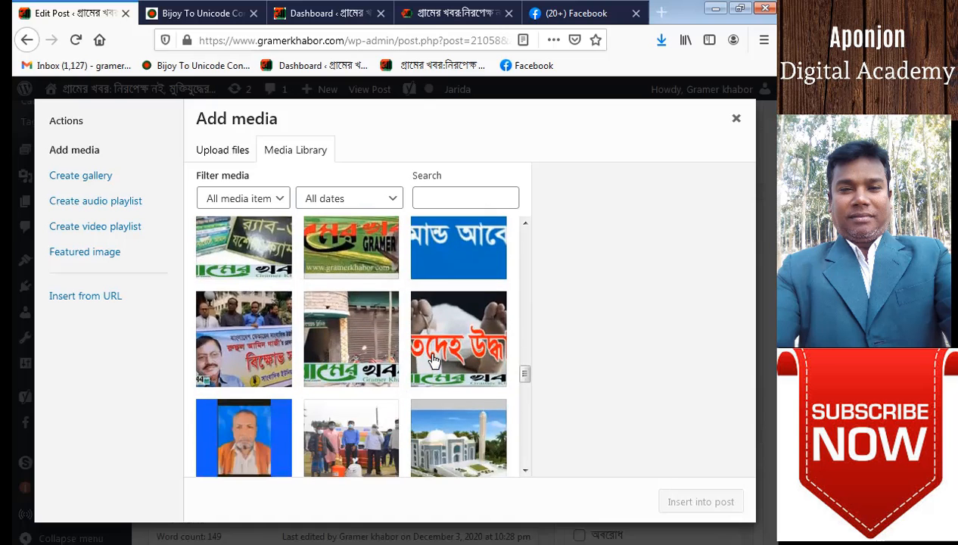
{"action": "scroll", "coordinate": [433, 362], "scroll_direction": "down", "scroll_amount": 12}
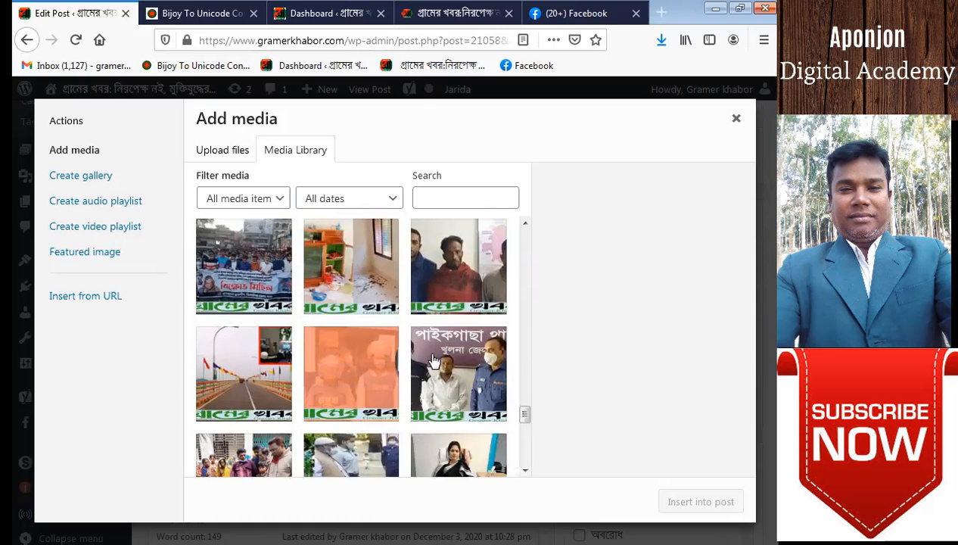
{"action": "scroll", "coordinate": [434, 361], "scroll_direction": "down", "scroll_amount": 8}
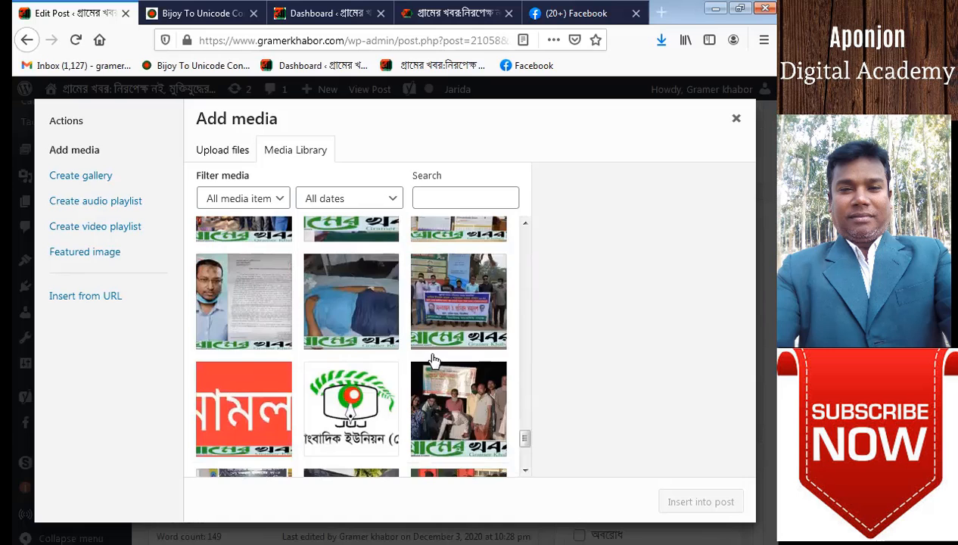
{"action": "scroll", "coordinate": [433, 361], "scroll_direction": "down", "scroll_amount": 8}
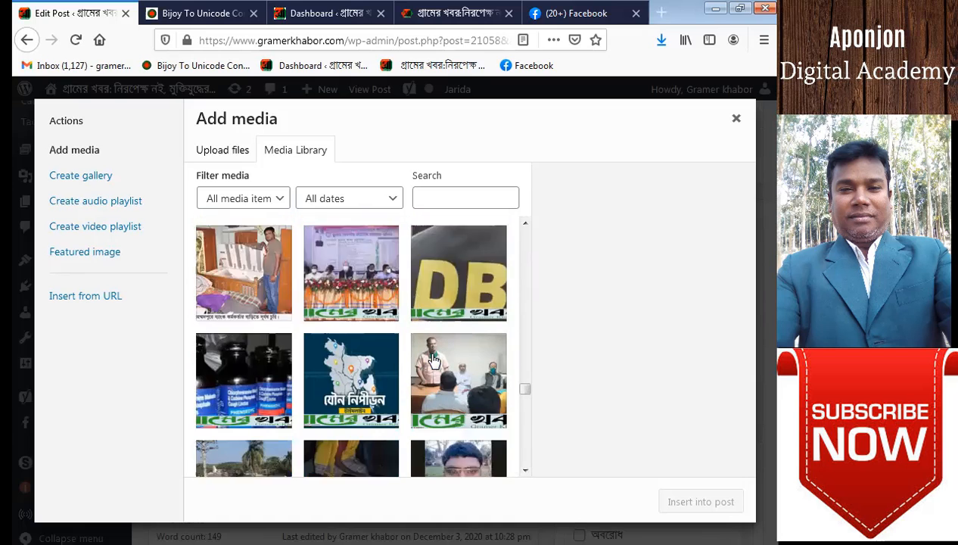
{"action": "scroll", "coordinate": [433, 362], "scroll_direction": "down", "scroll_amount": 5}
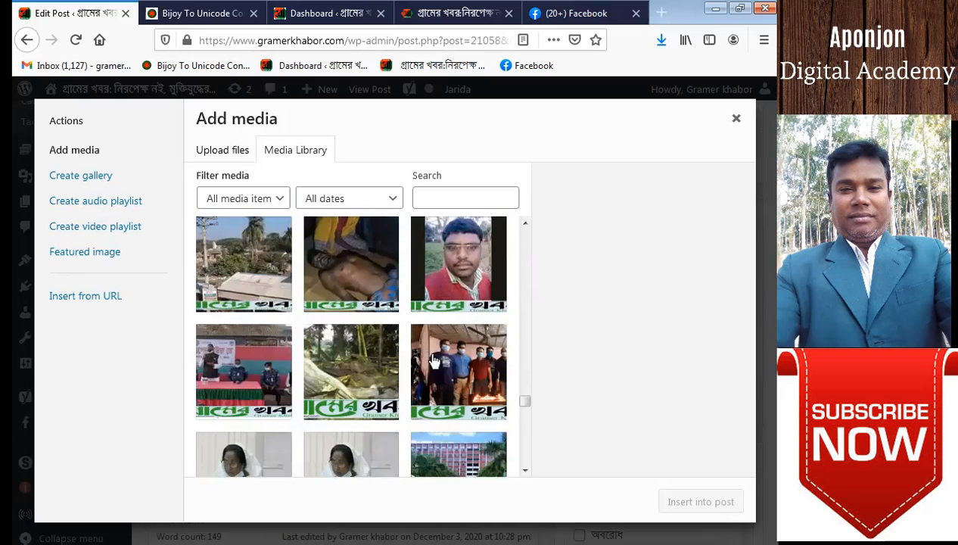
{"action": "scroll", "coordinate": [433, 361], "scroll_direction": "down", "scroll_amount": 8}
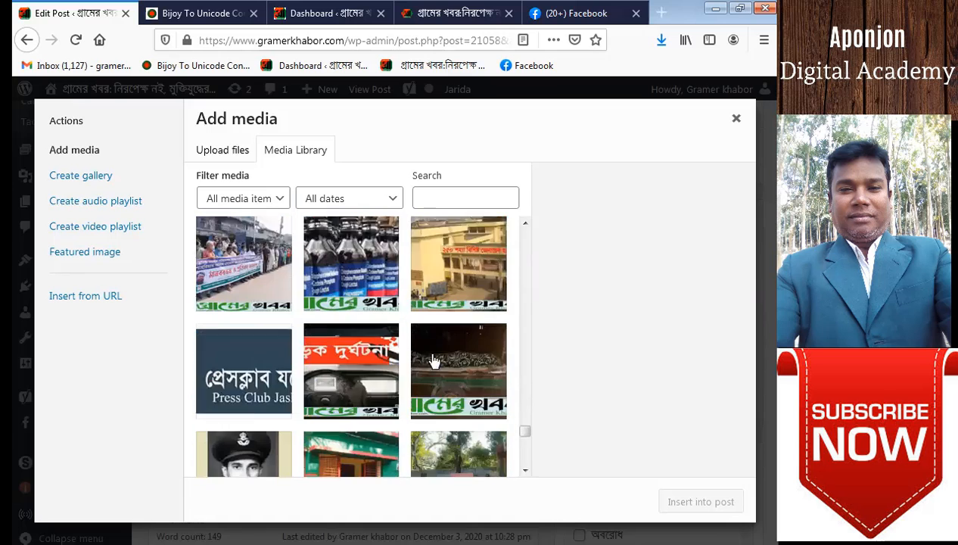
{"action": "scroll", "coordinate": [433, 362], "scroll_direction": "down", "scroll_amount": 1}
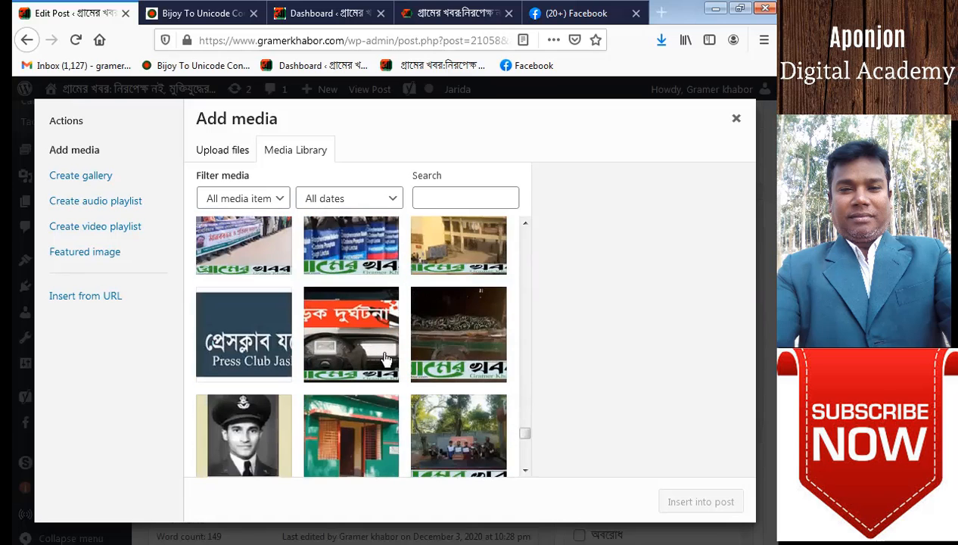
Search the media library for "ax", look through the matches and clear the search.
{"action": "left_click", "coordinate": [441, 196]}
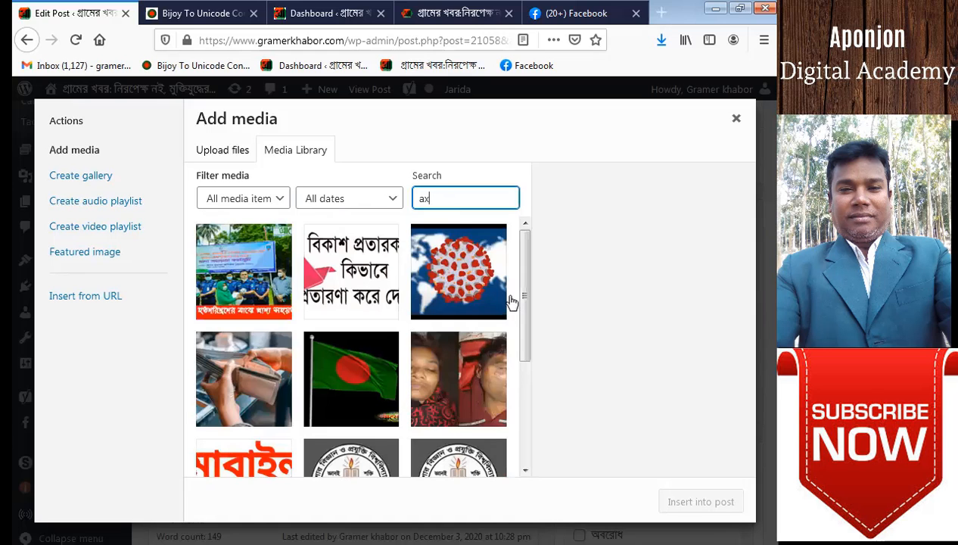
{"action": "left_click_drag", "start_coordinate": [523, 297], "coordinate": [511, 246]}
{"action": "left_click", "coordinate": [441, 200]}
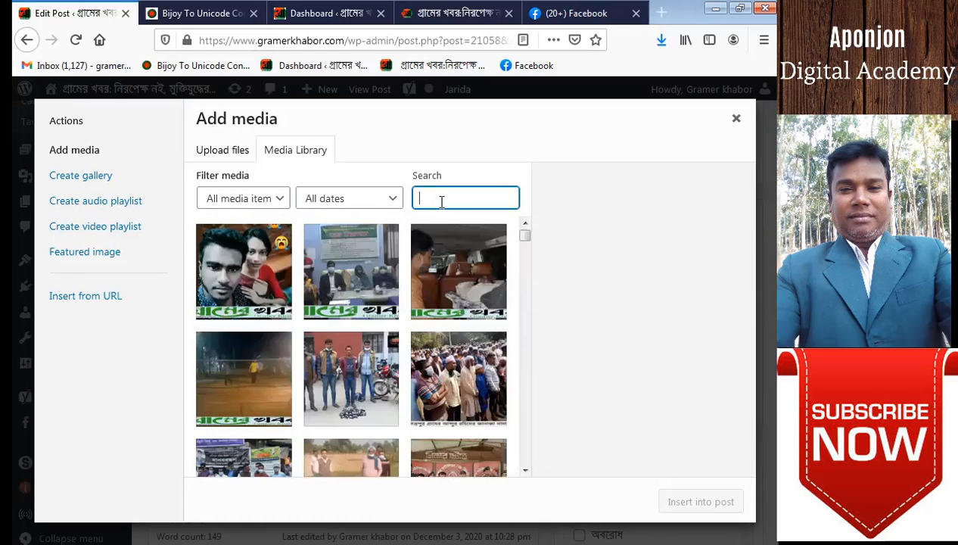
Select the সড়ক দুর্ঘটনা image download-1-4.jpg from the full media library for the post.
{"action": "scroll", "coordinate": [453, 314], "scroll_direction": "down", "scroll_amount": 2}
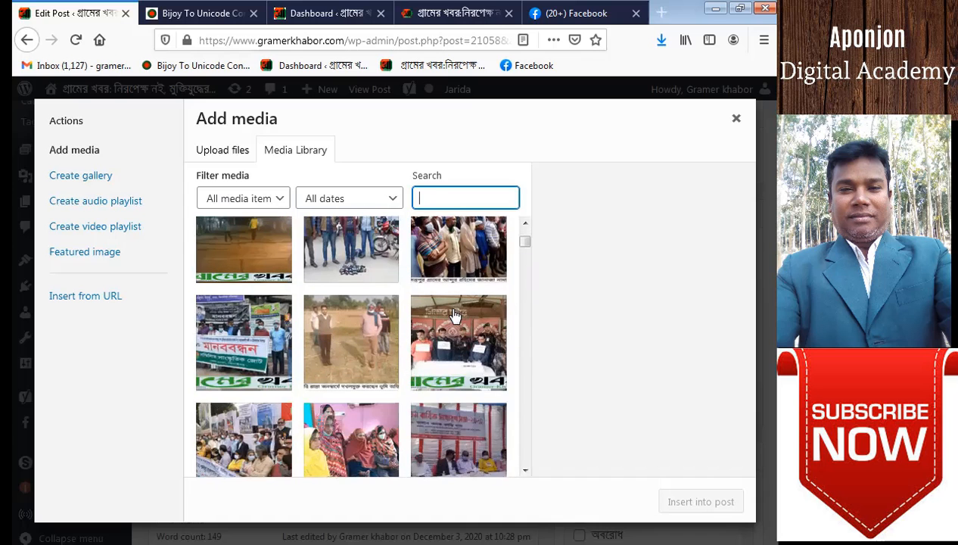
{"action": "scroll", "coordinate": [438, 342], "scroll_direction": "down", "scroll_amount": 2}
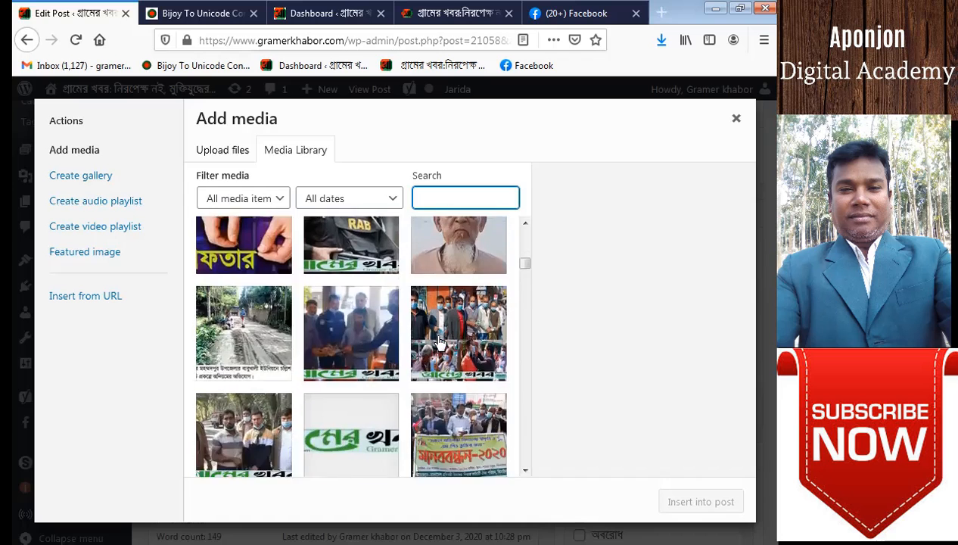
{"action": "scroll", "coordinate": [439, 342], "scroll_direction": "down", "scroll_amount": 5}
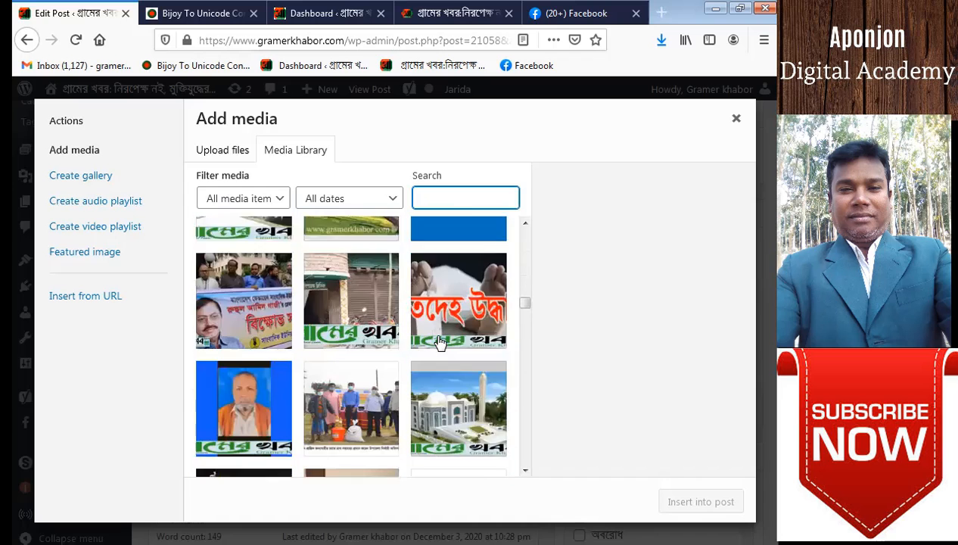
{"action": "scroll", "coordinate": [439, 342], "scroll_direction": "down", "scroll_amount": 1}
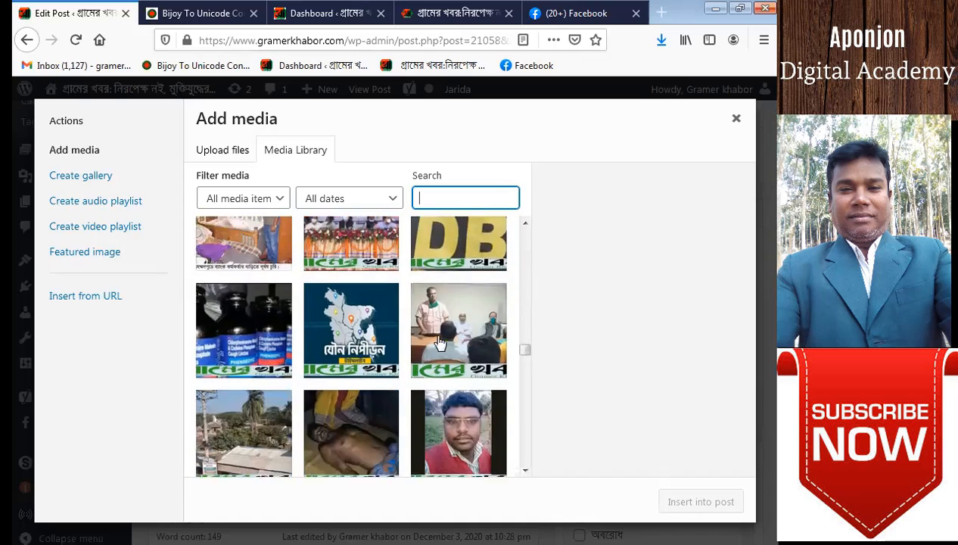
{"action": "scroll", "coordinate": [439, 342], "scroll_direction": "down", "scroll_amount": 1}
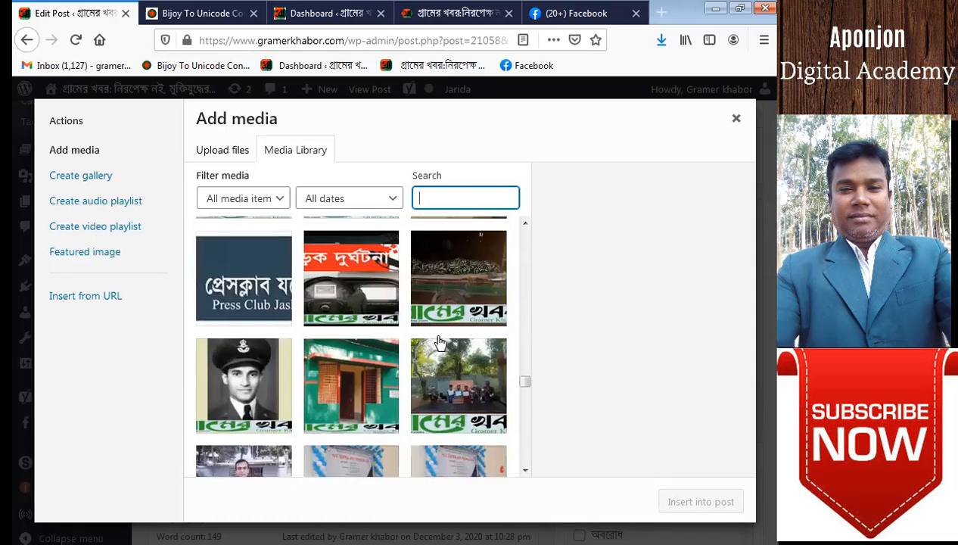
{"action": "scroll", "coordinate": [419, 322], "scroll_direction": "down", "scroll_amount": 1}
{"action": "left_click", "coordinate": [357, 280]}
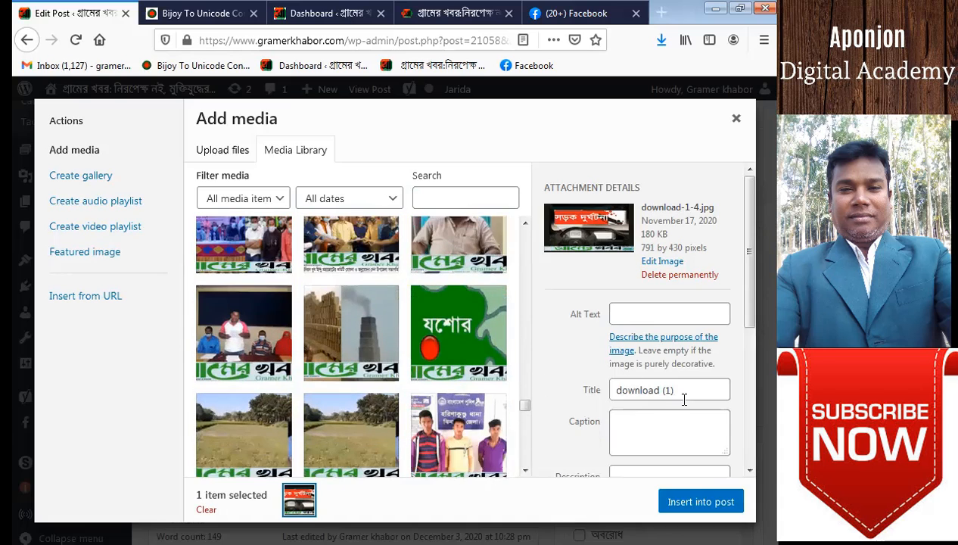
Look further through the media library and select the yellow সড়ক দুর্ঘটনা road sign image download-22-1.jpg instead.
{"action": "scroll", "coordinate": [469, 385], "scroll_direction": "down", "scroll_amount": 5}
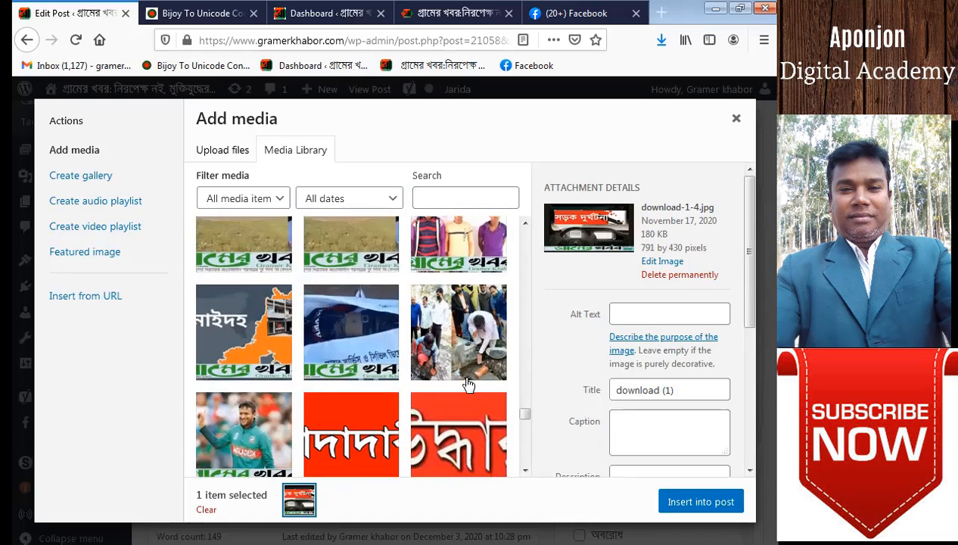
{"action": "scroll", "coordinate": [469, 385], "scroll_direction": "down", "scroll_amount": 5}
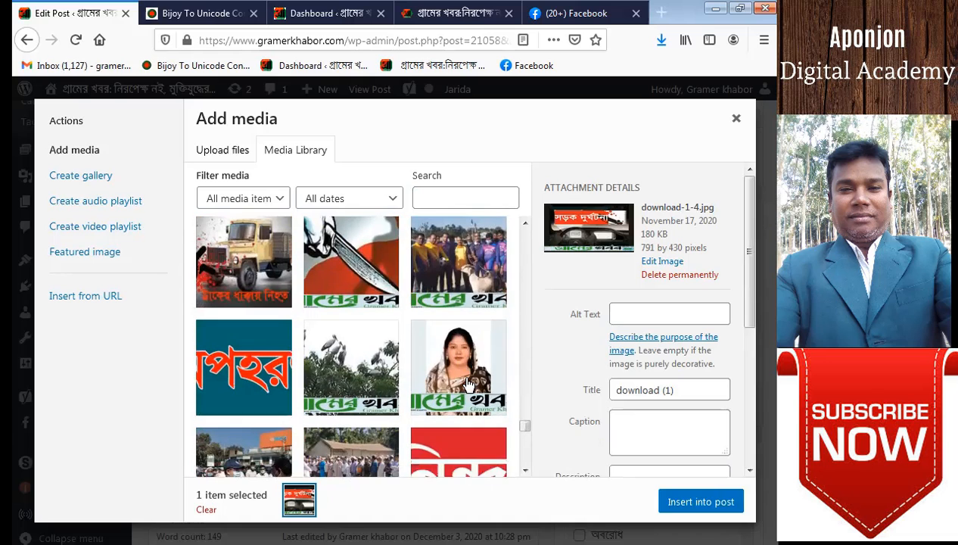
{"action": "scroll", "coordinate": [468, 385], "scroll_direction": "down", "scroll_amount": 8}
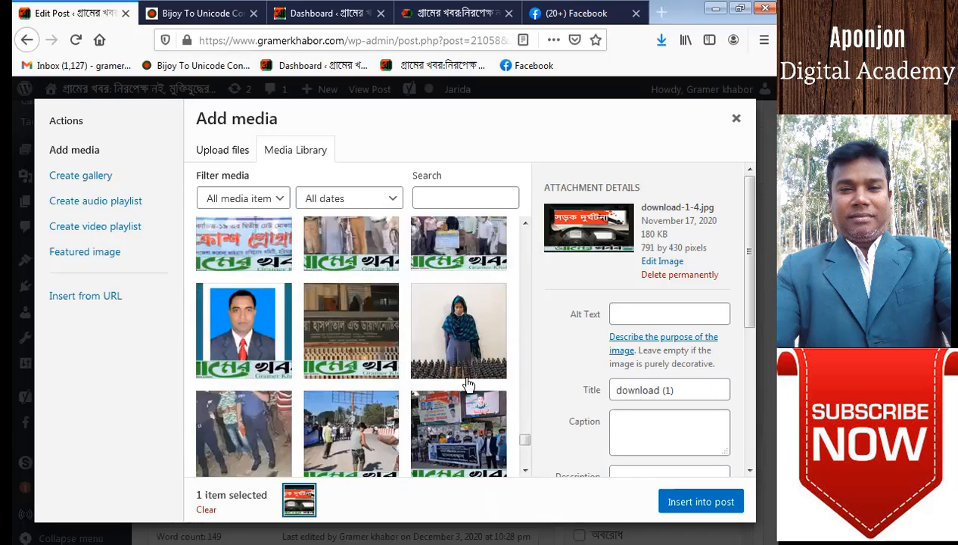
{"action": "scroll", "coordinate": [468, 385], "scroll_direction": "down", "scroll_amount": 8}
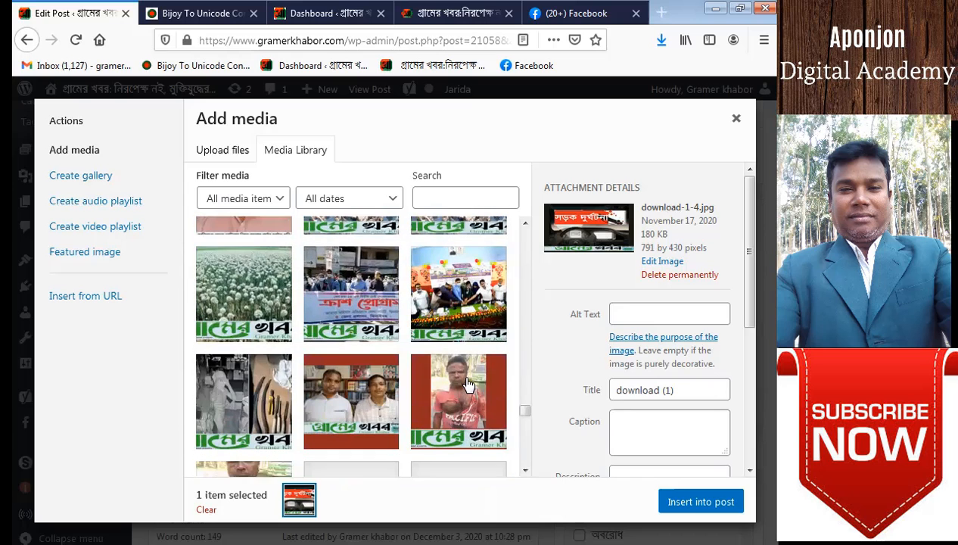
{"action": "scroll", "coordinate": [468, 385], "scroll_direction": "down", "scroll_amount": 8}
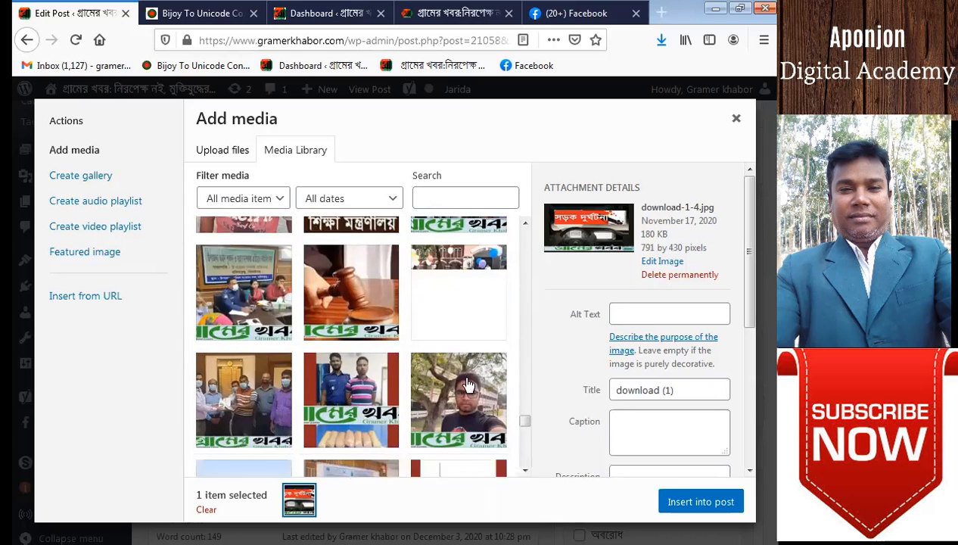
{"action": "scroll", "coordinate": [469, 385], "scroll_direction": "down", "scroll_amount": 8}
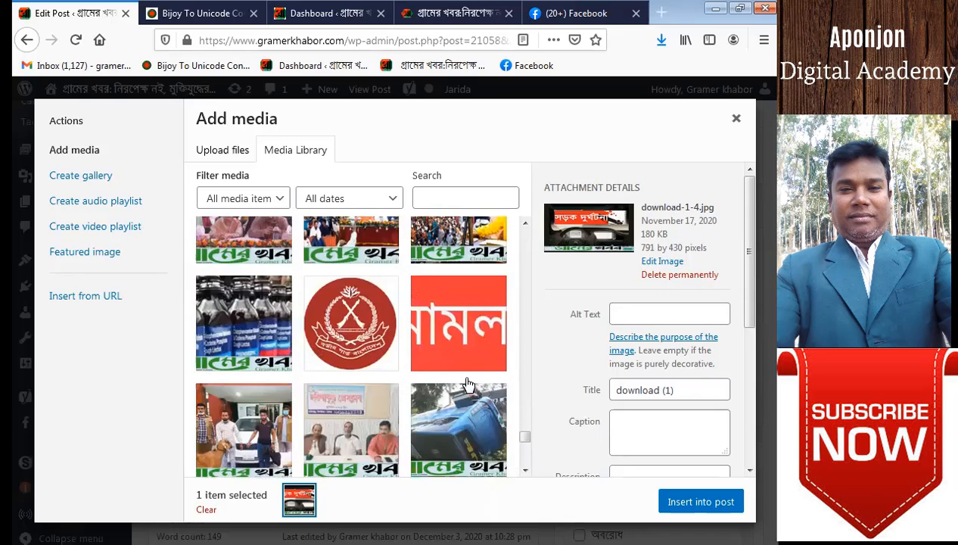
{"action": "scroll", "coordinate": [468, 385], "scroll_direction": "down", "scroll_amount": 6}
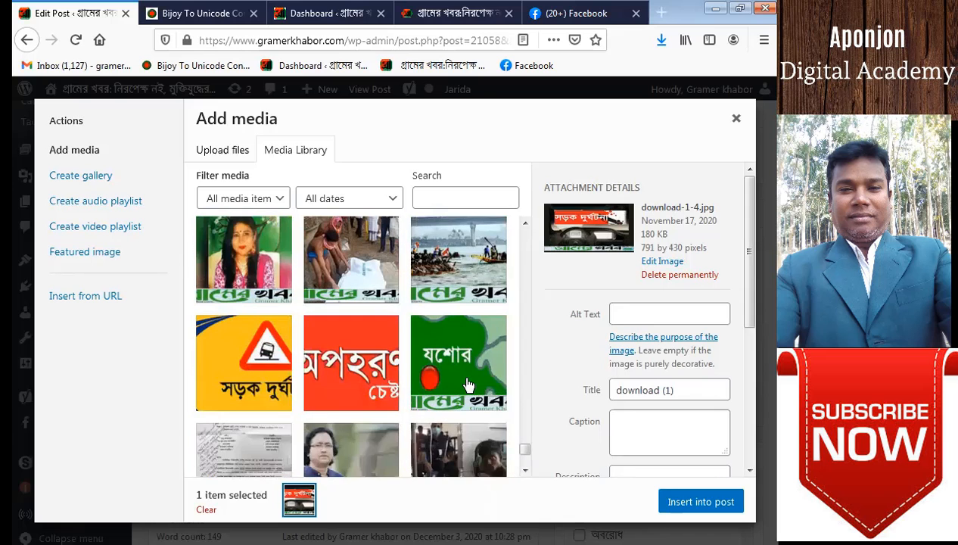
{"action": "left_click", "coordinate": [233, 378]}
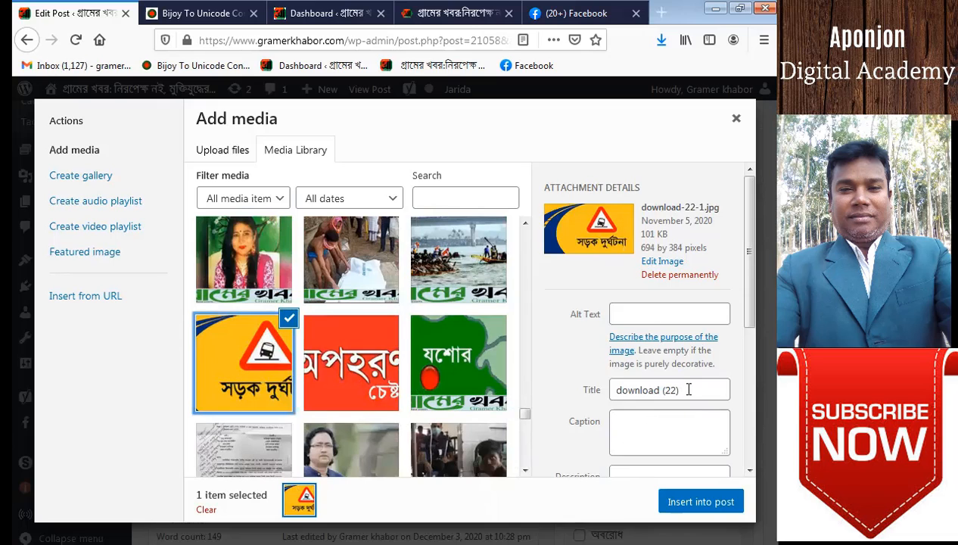
Retitle the selected accident image as Motorbyke and insert it into the post.
{"action": "left_click_drag", "start_coordinate": [689, 390], "coordinate": [588, 391]}
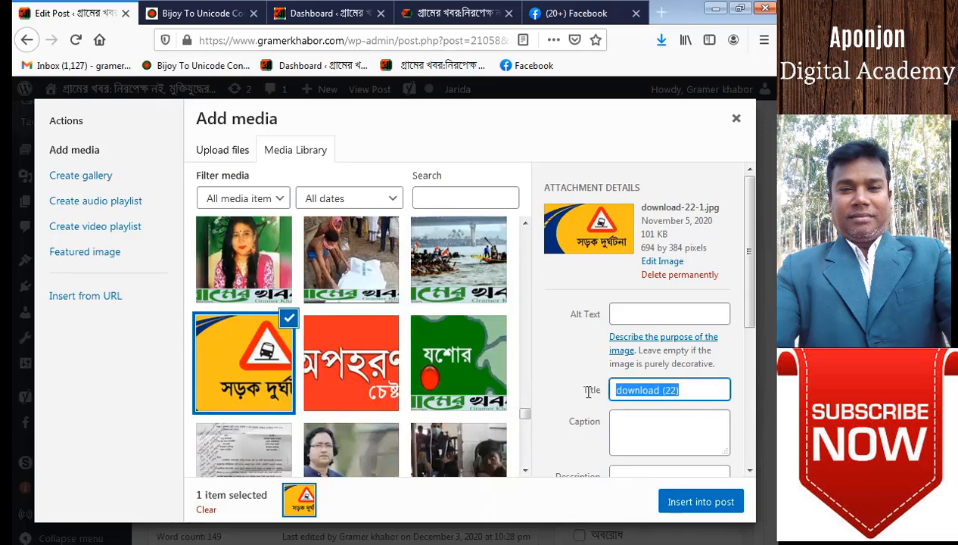
{"action": "type", "text": "Roa"}
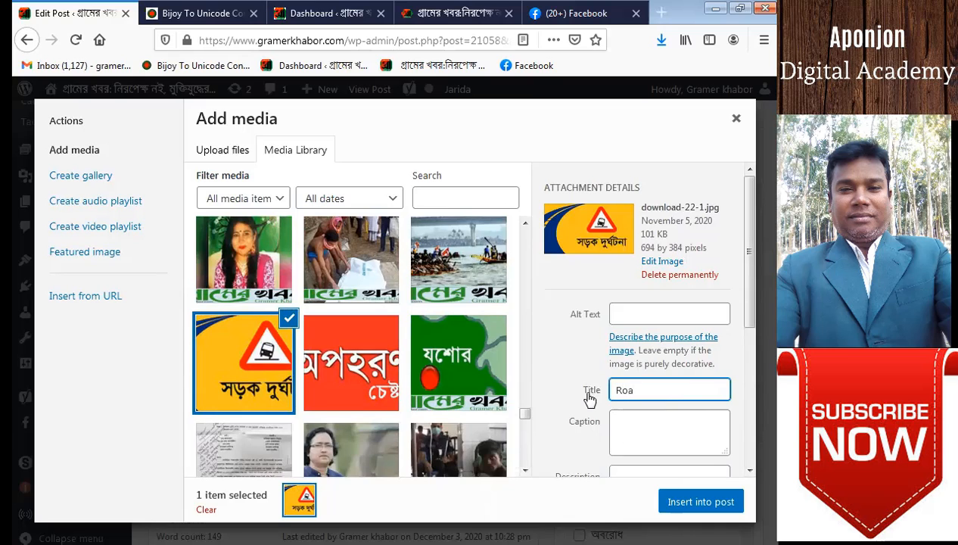
{"action": "type", "text": "d "}
{"action": "type", "text": "M"}
{"action": "type", "text": "otorbyk"}
{"action": "type", "text": "e"}
{"action": "left_click", "coordinate": [682, 503]}
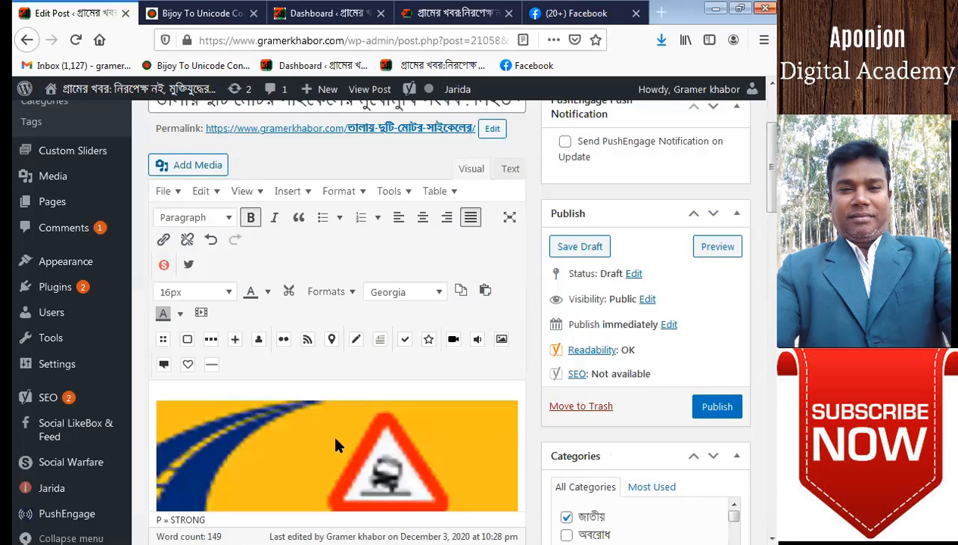
Review the inserted image and report text, and open the image selection for the post's featured image.
{"action": "scroll", "coordinate": [401, 441], "scroll_direction": "down", "scroll_amount": 3}
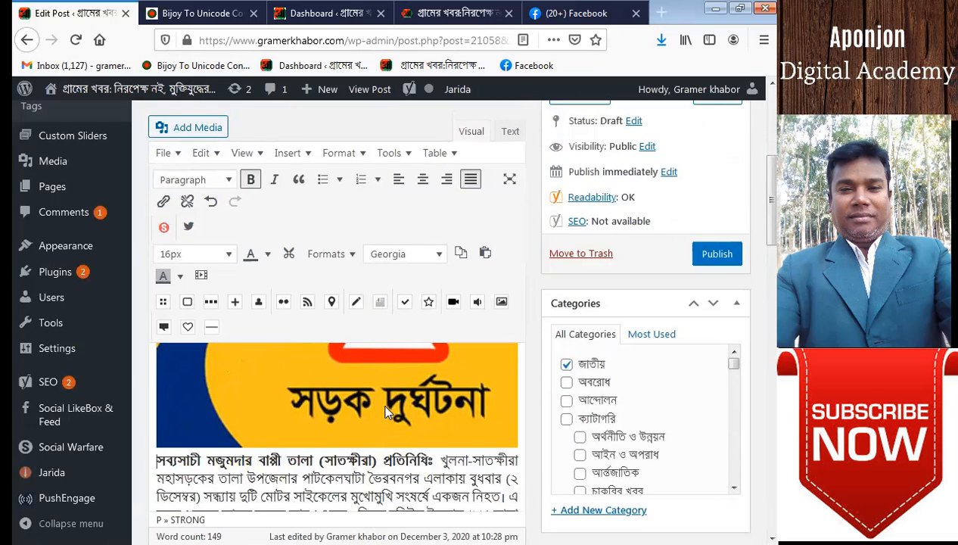
{"action": "scroll", "coordinate": [773, 312], "scroll_direction": "down", "scroll_amount": 3}
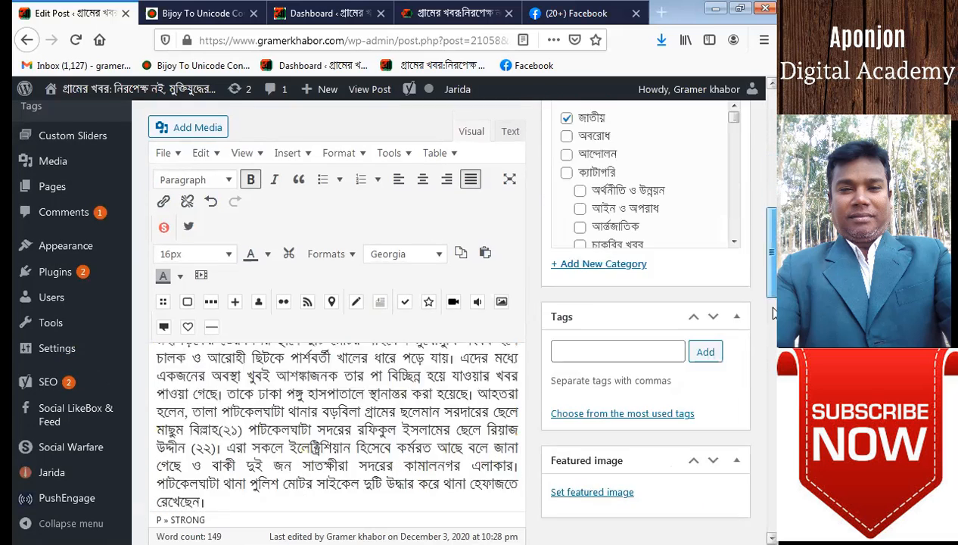
{"action": "scroll", "coordinate": [773, 313], "scroll_direction": "down", "scroll_amount": 5}
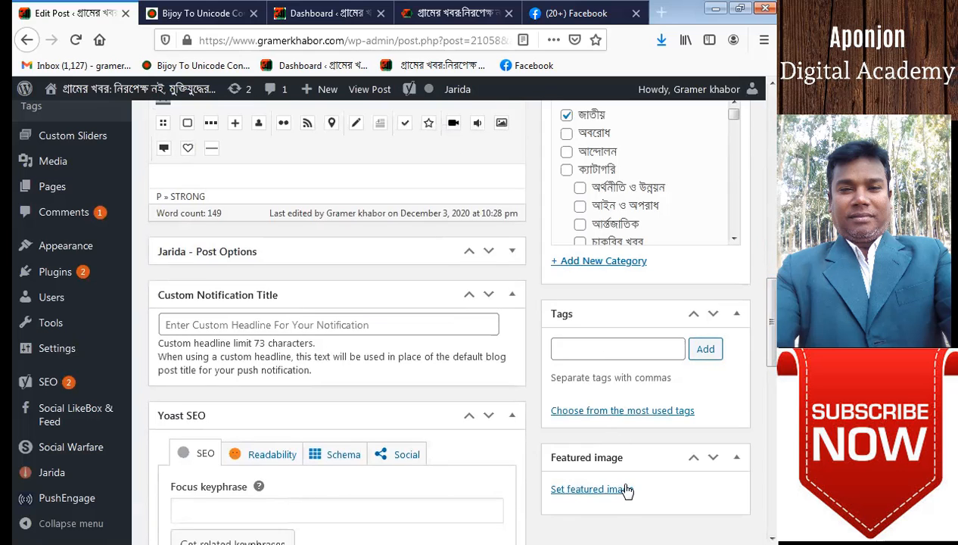
{"action": "left_click", "coordinate": [616, 458]}
{"action": "scroll", "coordinate": [609, 479], "scroll_direction": "down", "scroll_amount": 3}
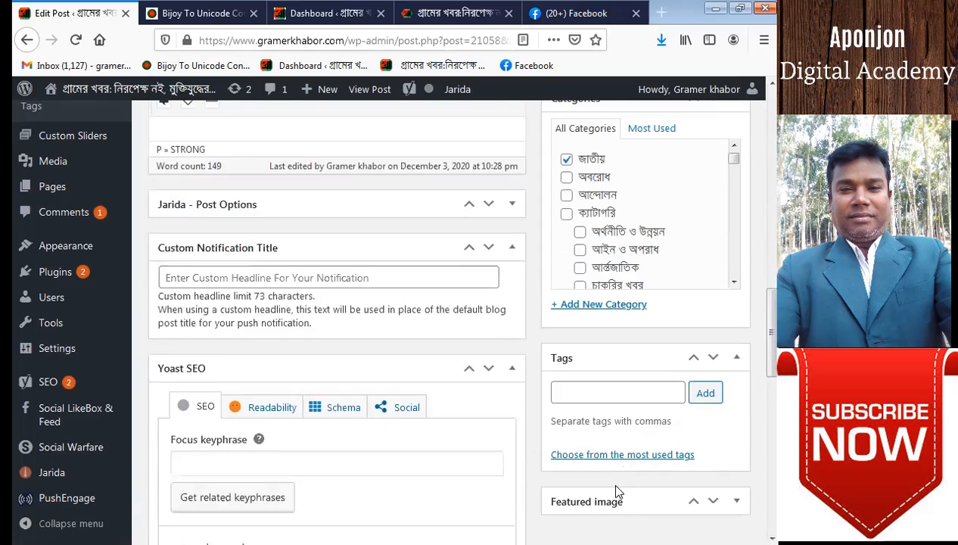
{"action": "scroll", "coordinate": [694, 436], "scroll_direction": "down", "scroll_amount": 4}
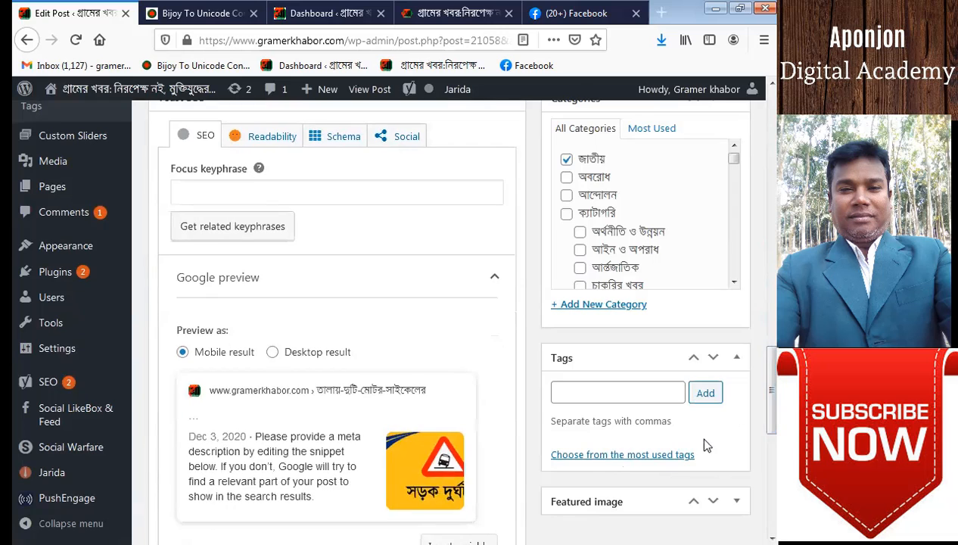
{"action": "left_click", "coordinate": [616, 500]}
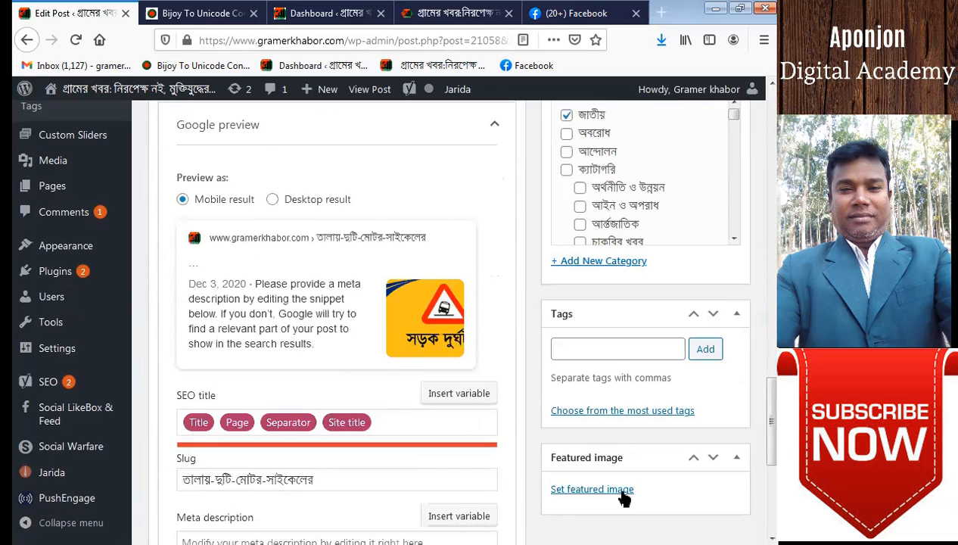
{"action": "left_click", "coordinate": [621, 491]}
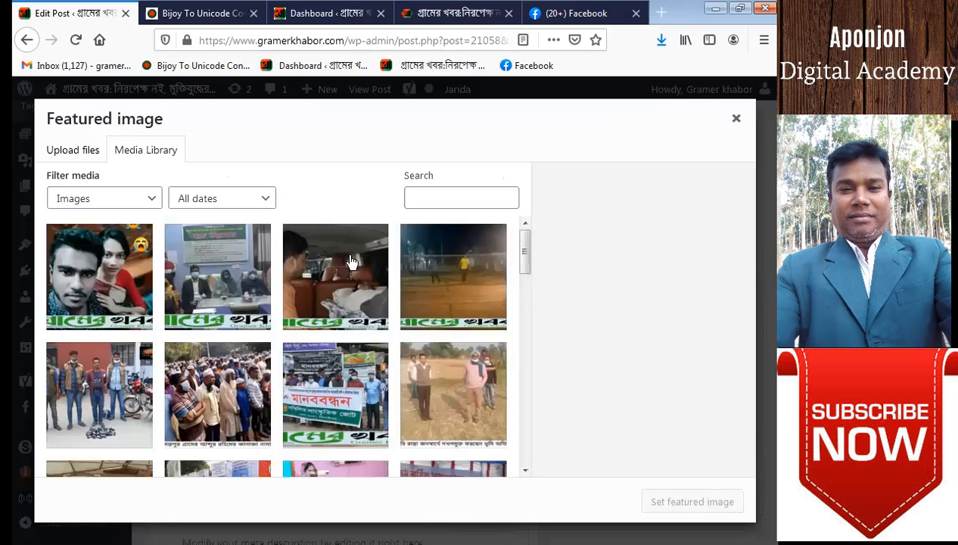
Find the yellow সড়ক দুর্ঘটনা image download-22-1.jpg in the media library and set it as the post's featured image.
{"action": "scroll", "coordinate": [348, 345], "scroll_direction": "down", "scroll_amount": 10}
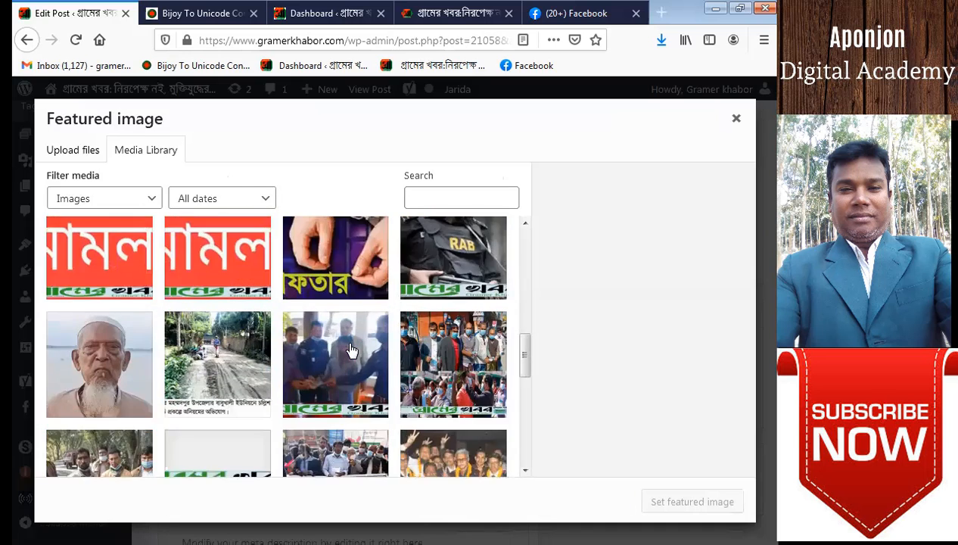
{"action": "scroll", "coordinate": [350, 349], "scroll_direction": "down", "scroll_amount": 10}
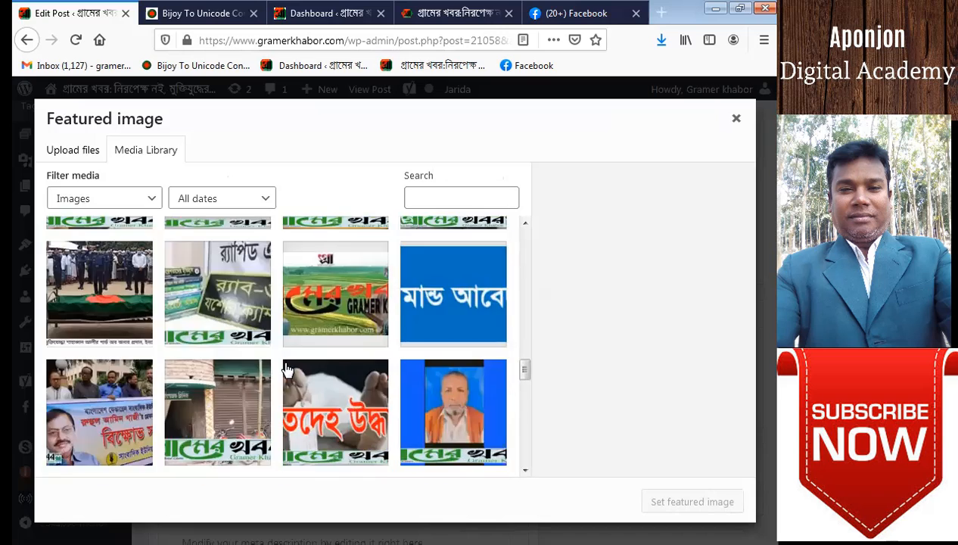
{"action": "scroll", "coordinate": [287, 369], "scroll_direction": "down", "scroll_amount": 10}
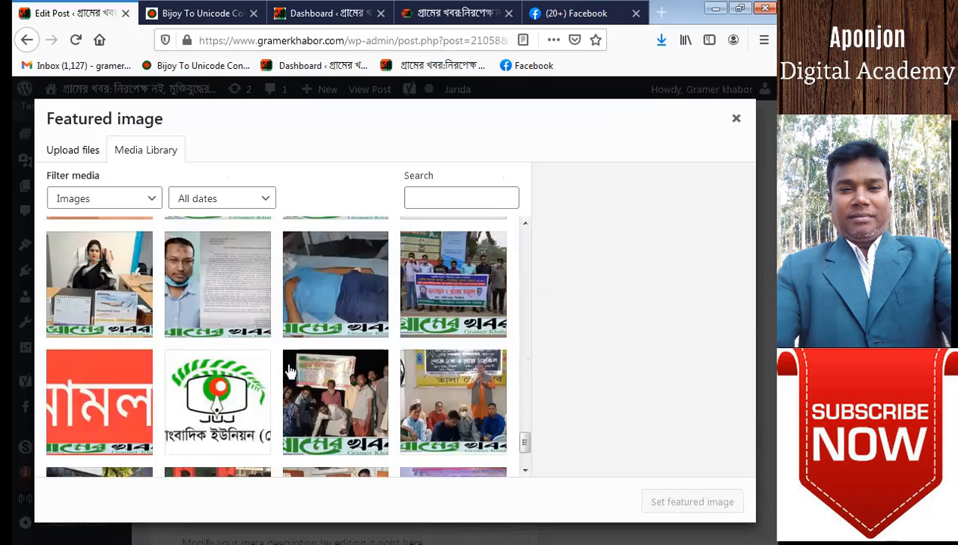
{"action": "scroll", "coordinate": [287, 370], "scroll_direction": "down", "scroll_amount": 6}
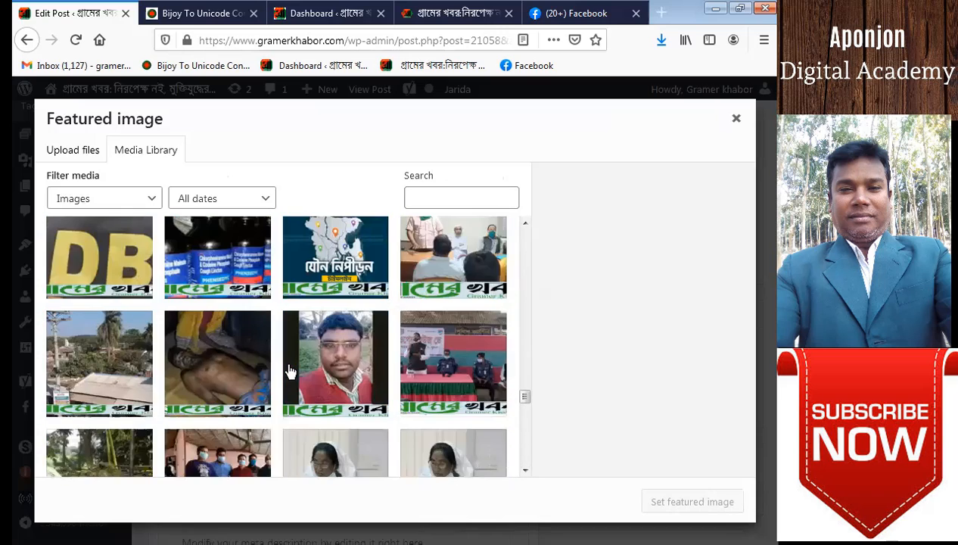
{"action": "scroll", "coordinate": [289, 371], "scroll_direction": "down", "scroll_amount": 8}
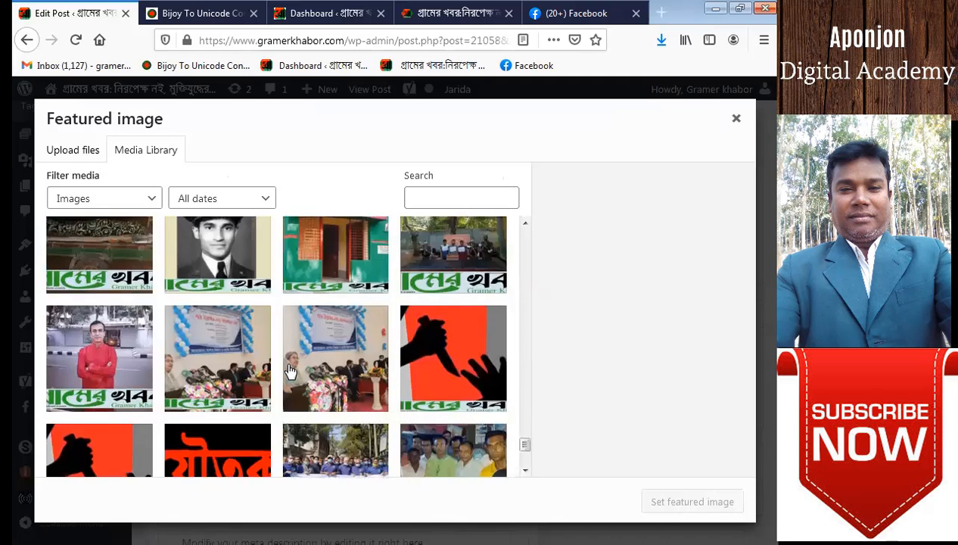
{"action": "scroll", "coordinate": [289, 370], "scroll_direction": "down", "scroll_amount": 10}
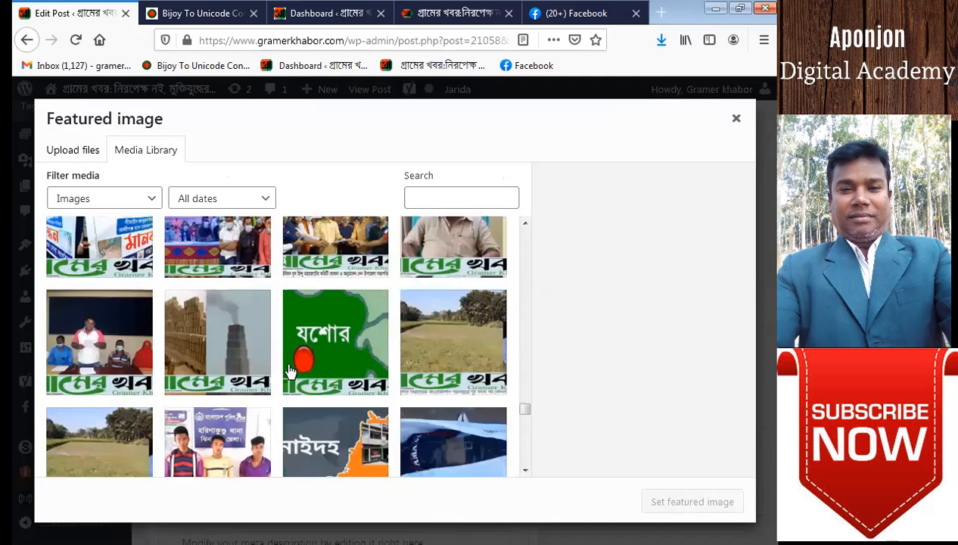
{"action": "scroll", "coordinate": [289, 371], "scroll_direction": "down", "scroll_amount": 1}
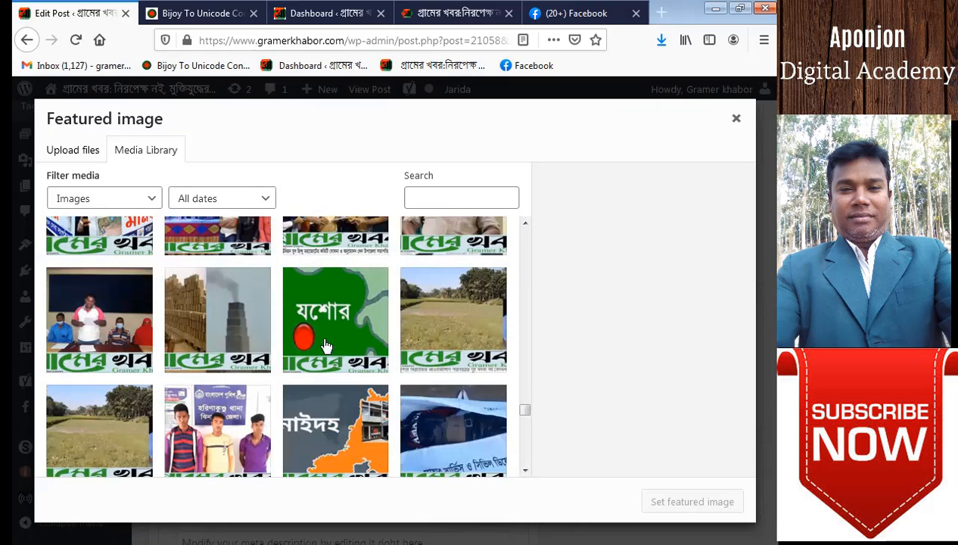
{"action": "scroll", "coordinate": [324, 346], "scroll_direction": "down", "scroll_amount": 10}
{"action": "scroll", "coordinate": [324, 346], "scroll_direction": "down", "scroll_amount": 10}
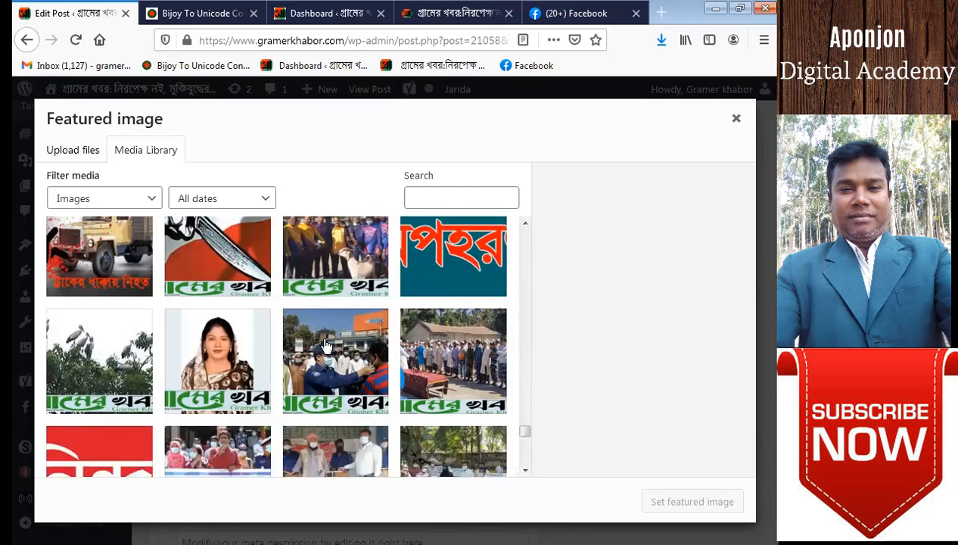
{"action": "scroll", "coordinate": [324, 346], "scroll_direction": "down", "scroll_amount": 10}
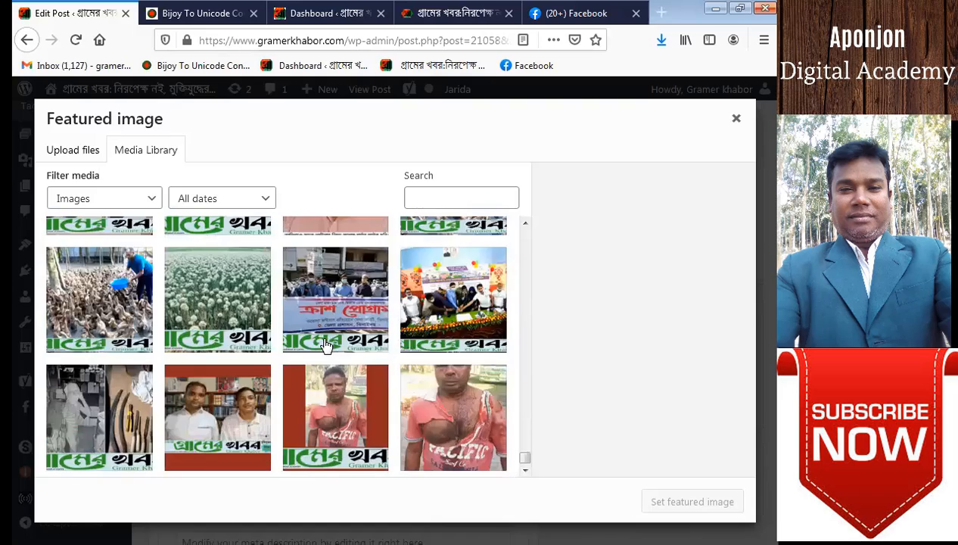
{"action": "scroll", "coordinate": [324, 345], "scroll_direction": "down", "scroll_amount": 10}
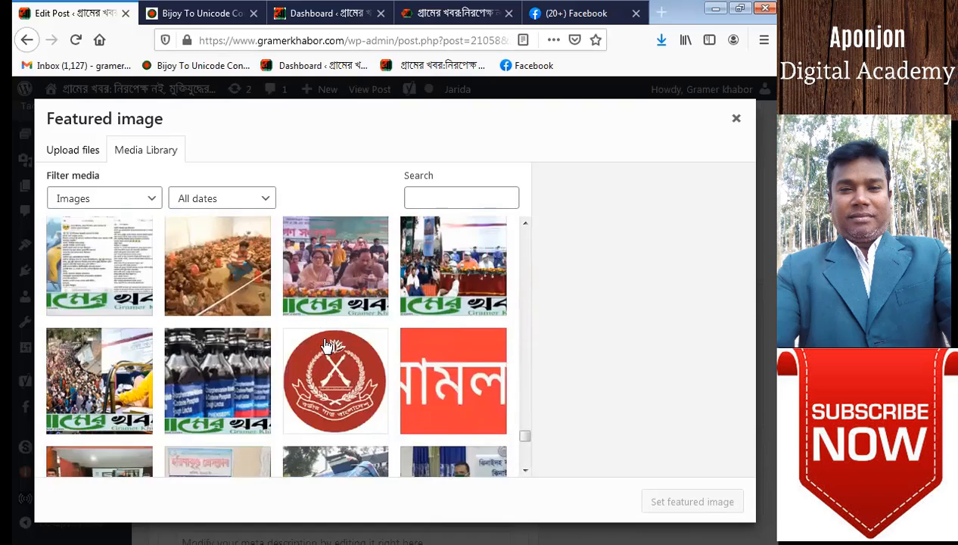
{"action": "scroll", "coordinate": [324, 346], "scroll_direction": "down", "scroll_amount": 3}
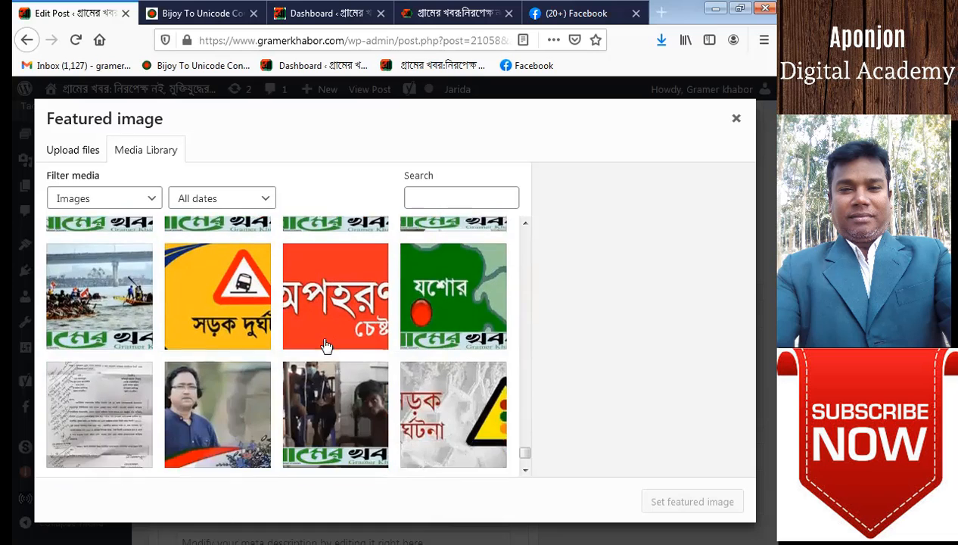
{"action": "left_click", "coordinate": [215, 302]}
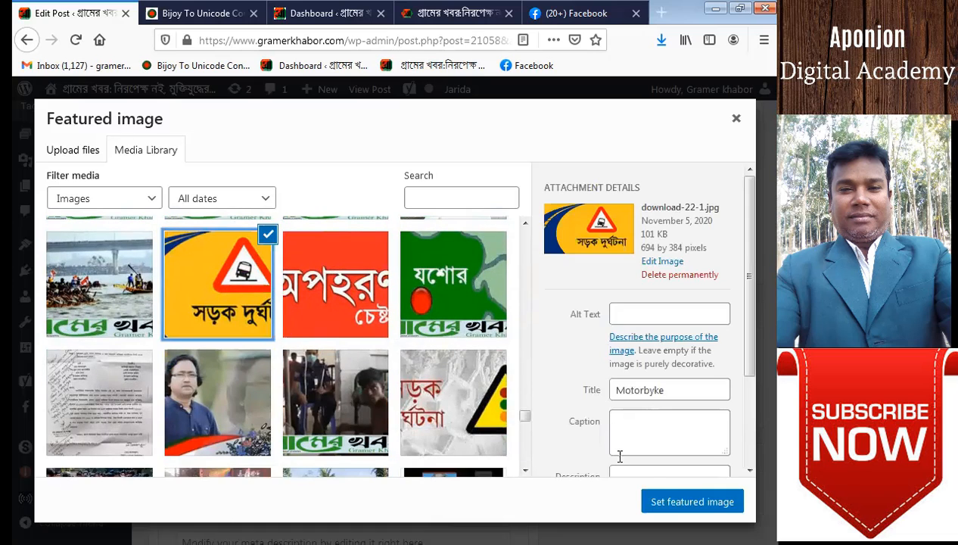
{"action": "left_click", "coordinate": [665, 502]}
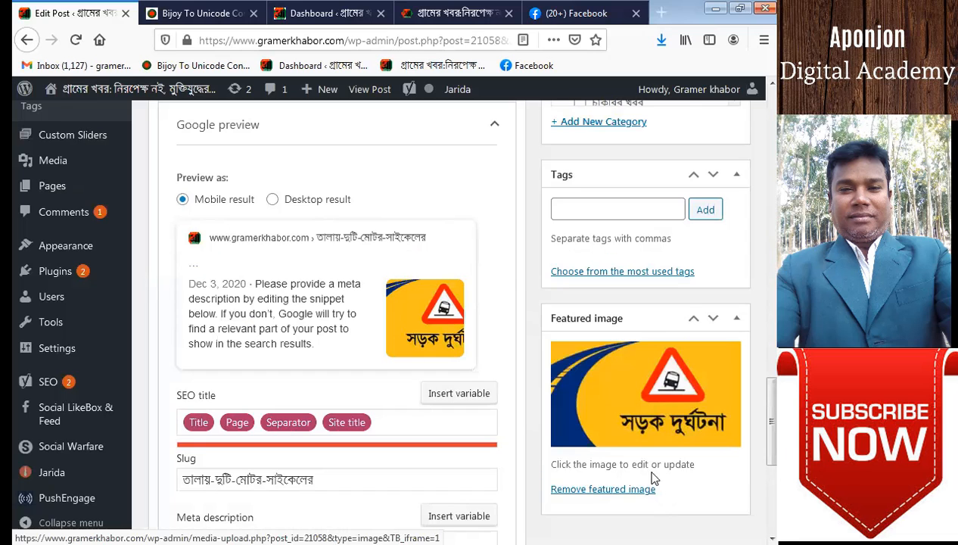
Assign the post to the তালা and সাতক্ষিরা categories and publish it.
{"action": "scroll", "coordinate": [458, 382], "scroll_direction": "up", "scroll_amount": 3}
{"action": "scroll", "coordinate": [459, 379], "scroll_direction": "up", "scroll_amount": 8}
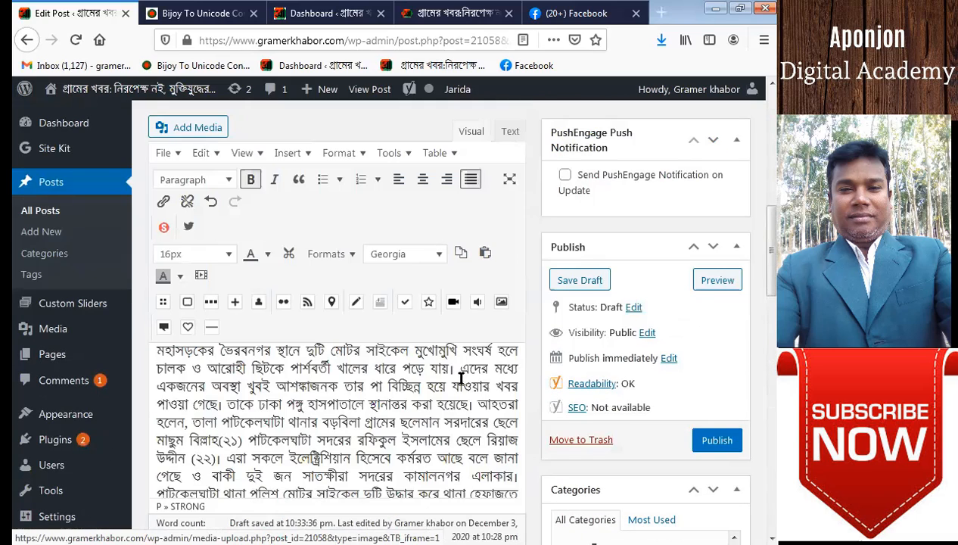
{"action": "scroll", "coordinate": [459, 382], "scroll_direction": "down", "scroll_amount": 3}
{"action": "scroll", "coordinate": [709, 404], "scroll_direction": "down", "scroll_amount": 2}
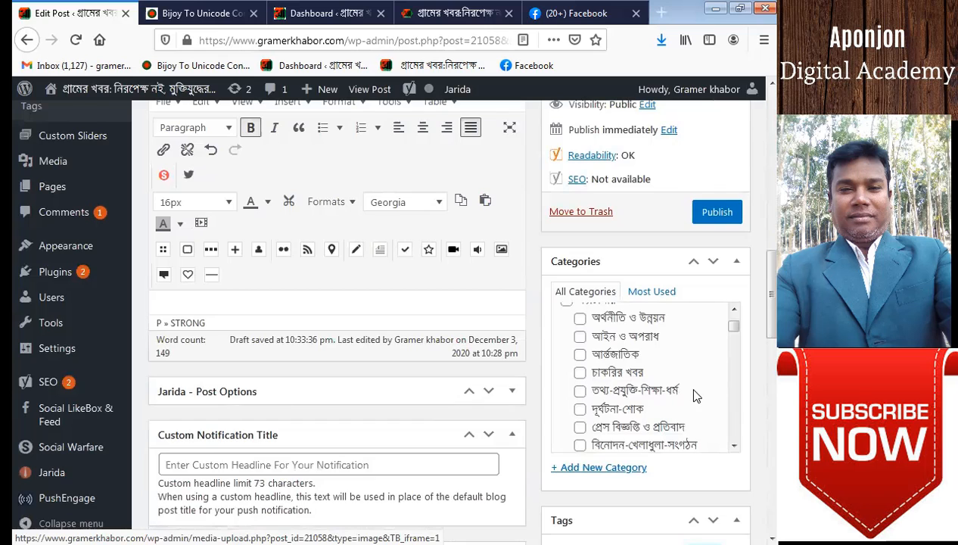
{"action": "scroll", "coordinate": [692, 391], "scroll_direction": "up", "scroll_amount": 2}
{"action": "scroll", "coordinate": [688, 385], "scroll_direction": "down", "scroll_amount": 2}
{"action": "scroll", "coordinate": [673, 403], "scroll_direction": "down", "scroll_amount": 10}
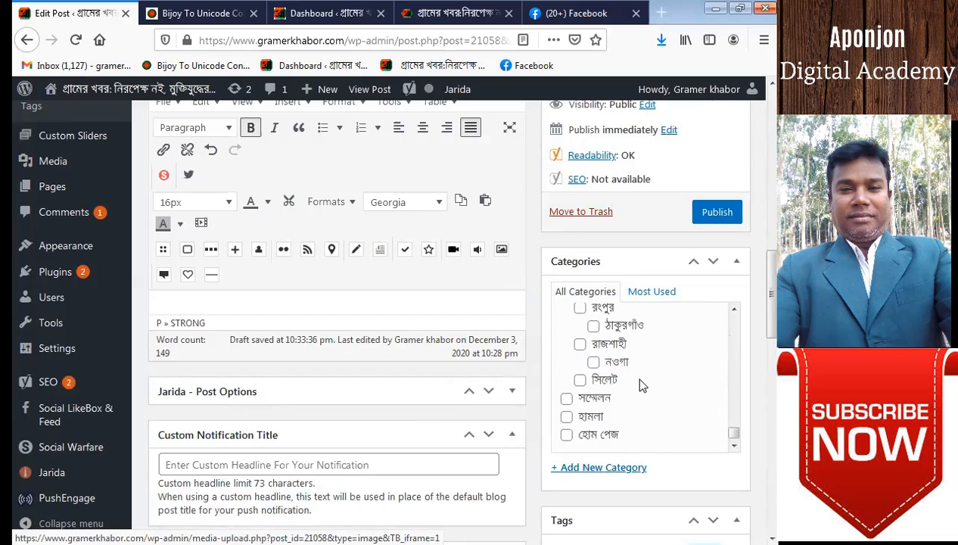
{"action": "scroll", "coordinate": [640, 386], "scroll_direction": "up", "scroll_amount": 2}
{"action": "scroll", "coordinate": [640, 386], "scroll_direction": "up", "scroll_amount": 2}
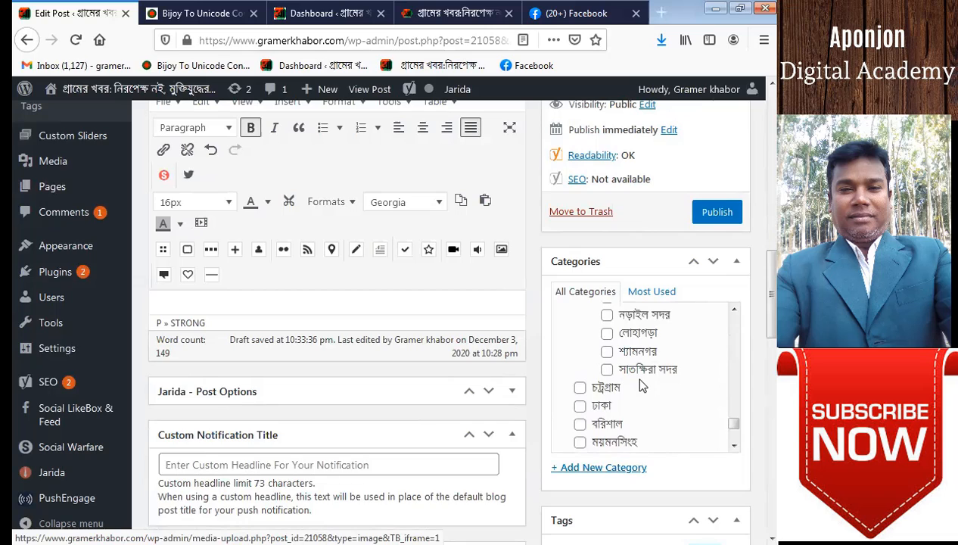
{"action": "scroll", "coordinate": [637, 380], "scroll_direction": "up", "scroll_amount": 2}
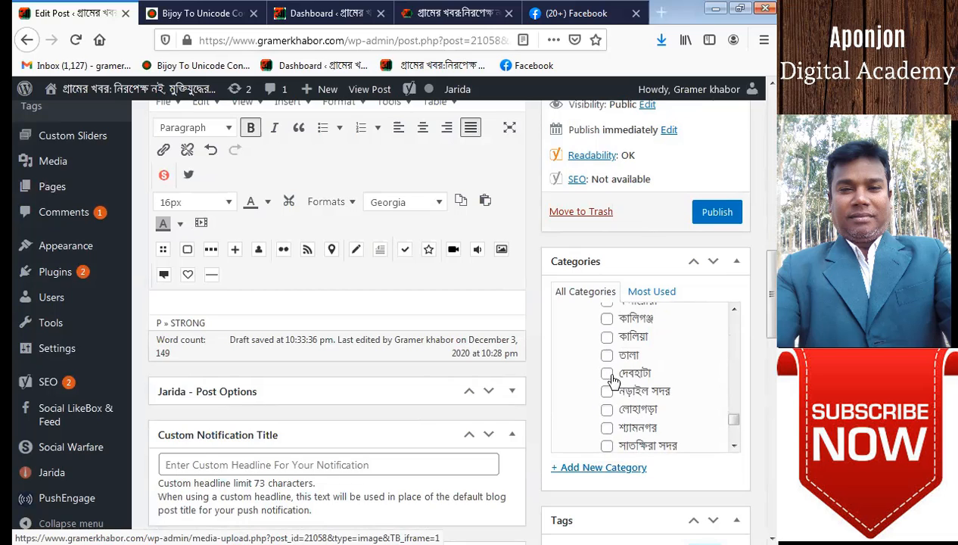
{"action": "left_click", "coordinate": [606, 356]}
{"action": "scroll", "coordinate": [609, 357], "scroll_direction": "up", "scroll_amount": 2}
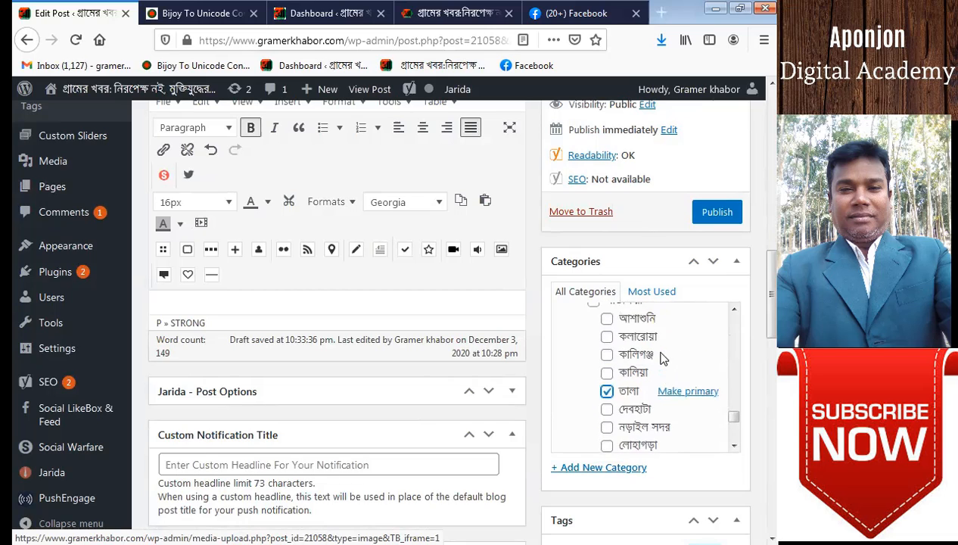
{"action": "left_click", "coordinate": [593, 341]}
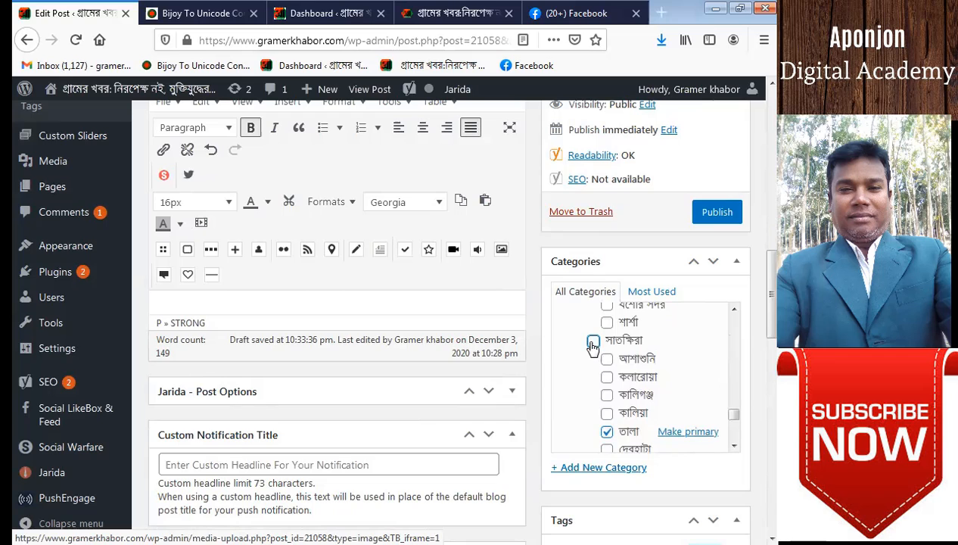
{"action": "left_click", "coordinate": [715, 214]}
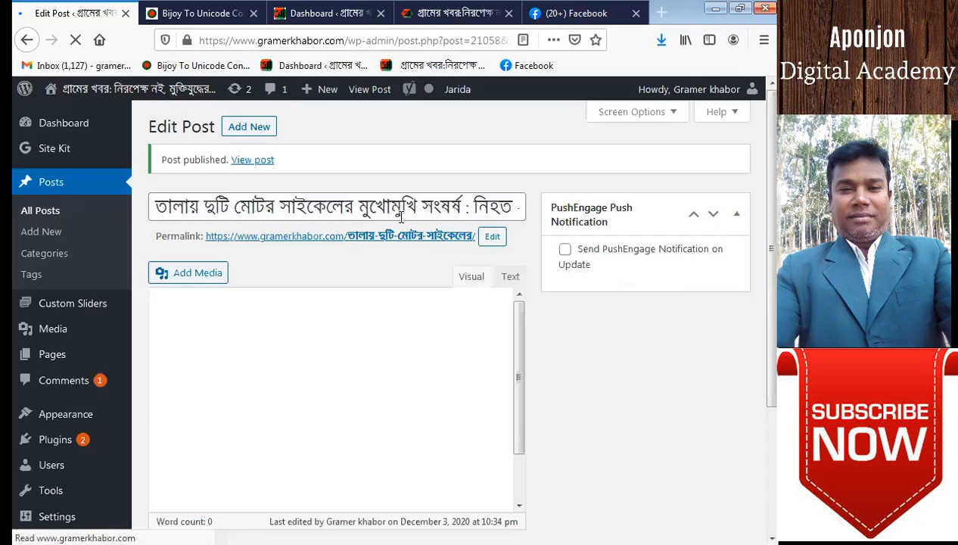
Open the new accident post from the portal home page's latest news list and bring up its Facebook share window.
{"action": "left_click", "coordinate": [442, 67]}
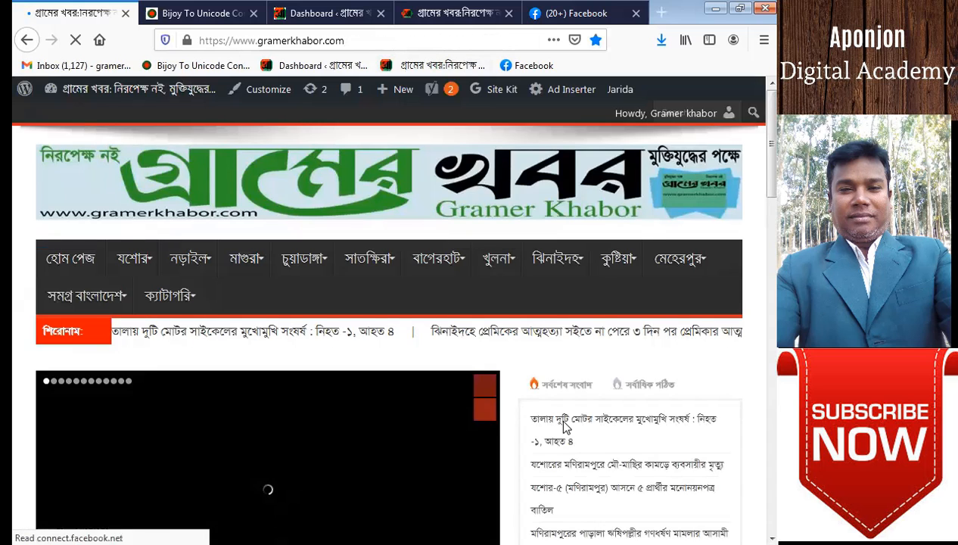
{"action": "scroll", "coordinate": [485, 416], "scroll_direction": "down", "scroll_amount": 3}
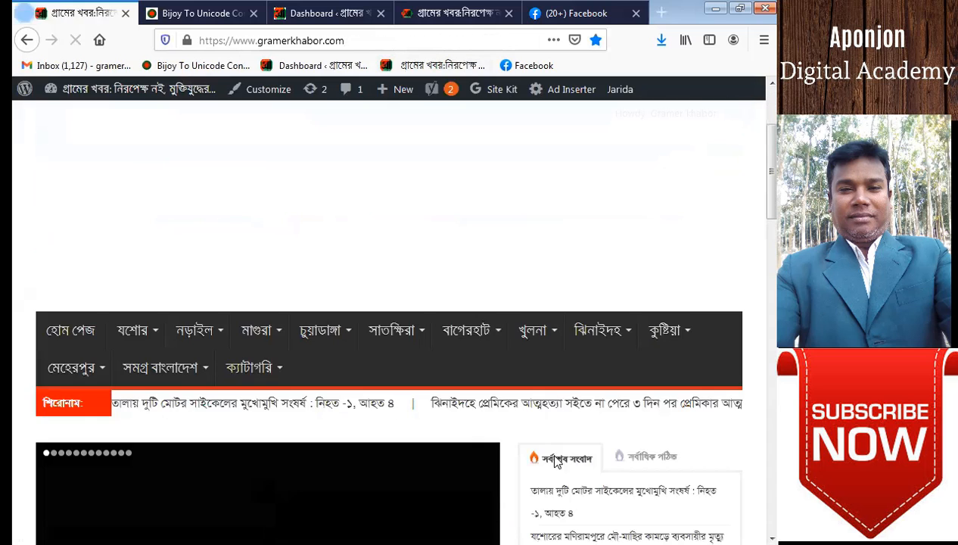
{"action": "left_click", "coordinate": [560, 495]}
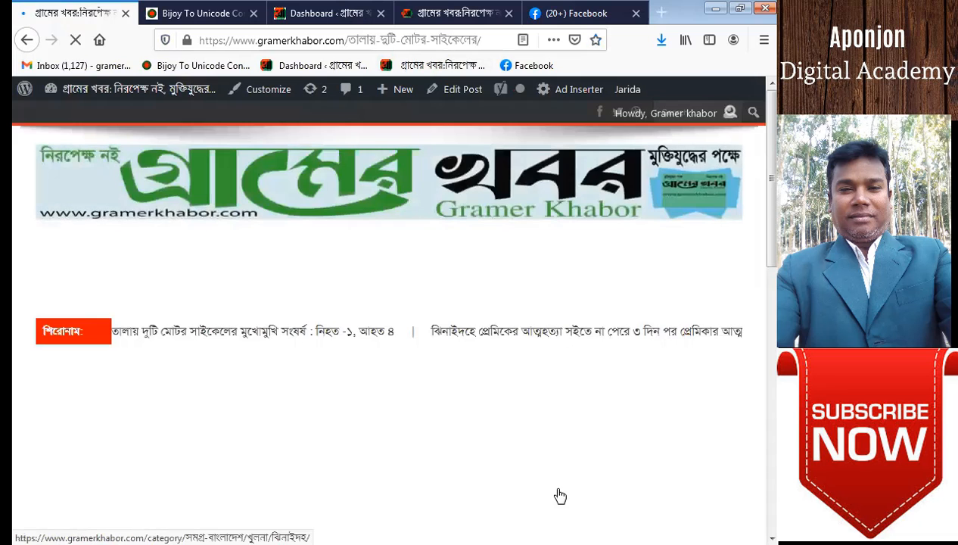
{"action": "scroll", "coordinate": [371, 409], "scroll_direction": "down", "scroll_amount": 10}
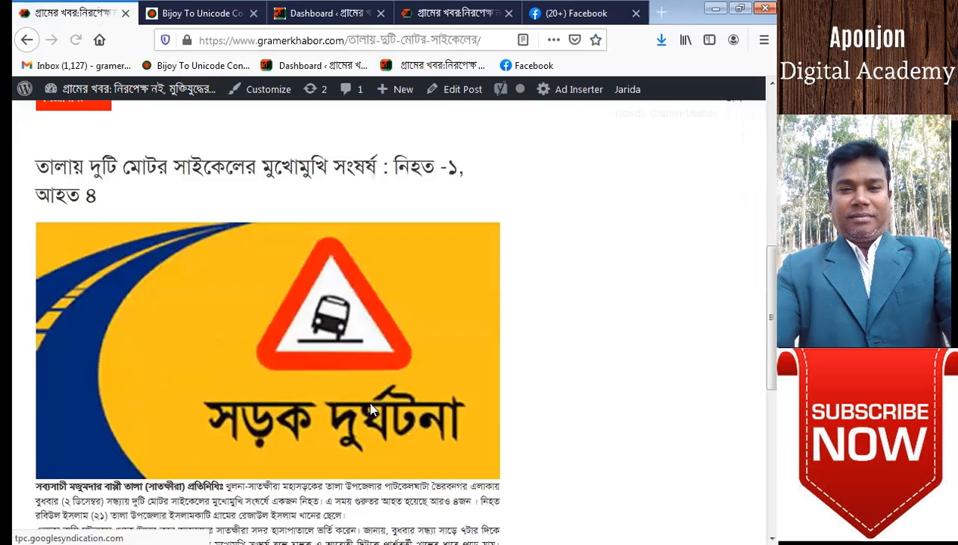
{"action": "scroll", "coordinate": [314, 392], "scroll_direction": "down", "scroll_amount": 4}
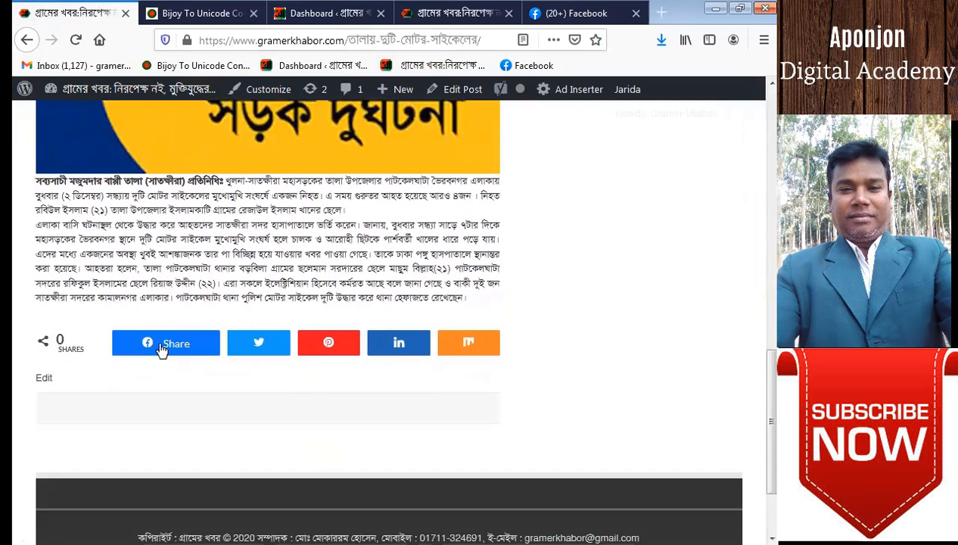
{"action": "left_click", "coordinate": [161, 347]}
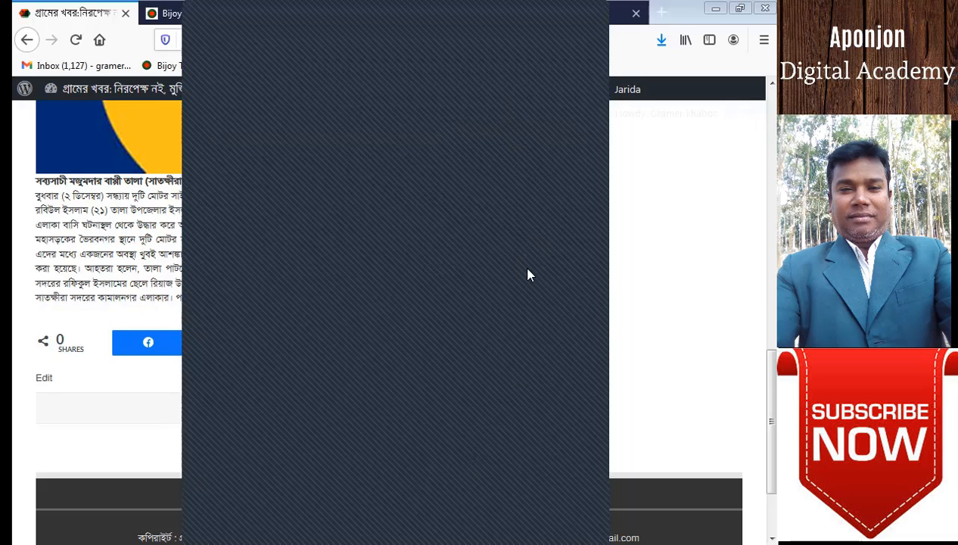
Review the published post's page from the site header and category menu to the title, image, report text and share links.
{"action": "scroll", "coordinate": [529, 275], "scroll_direction": "up", "scroll_amount": 4}
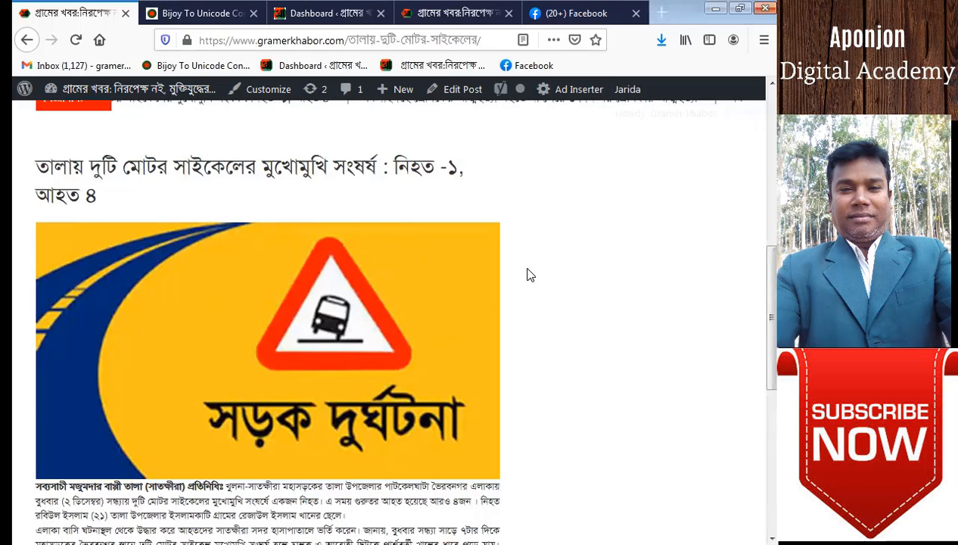
{"action": "scroll", "coordinate": [529, 275], "scroll_direction": "up", "scroll_amount": 3}
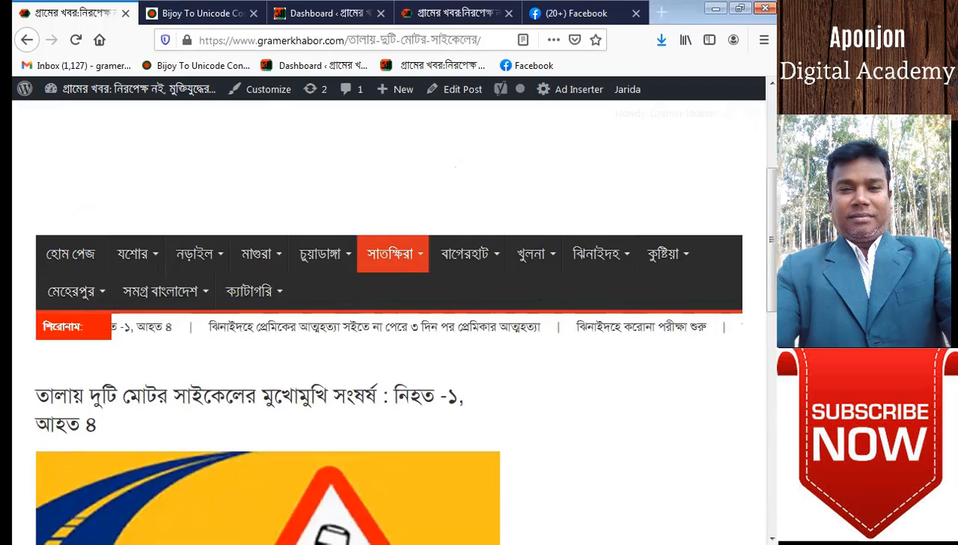
{"action": "scroll", "coordinate": [338, 337], "scroll_direction": "down", "scroll_amount": 2}
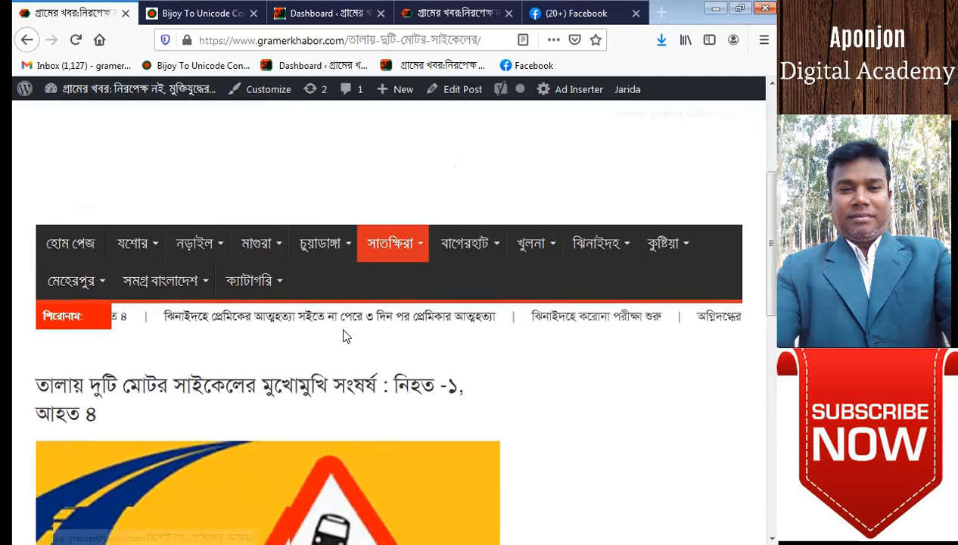
{"action": "scroll", "coordinate": [321, 348], "scroll_direction": "down", "scroll_amount": 5}
{"action": "scroll", "coordinate": [324, 348], "scroll_direction": "up", "scroll_amount": 10}
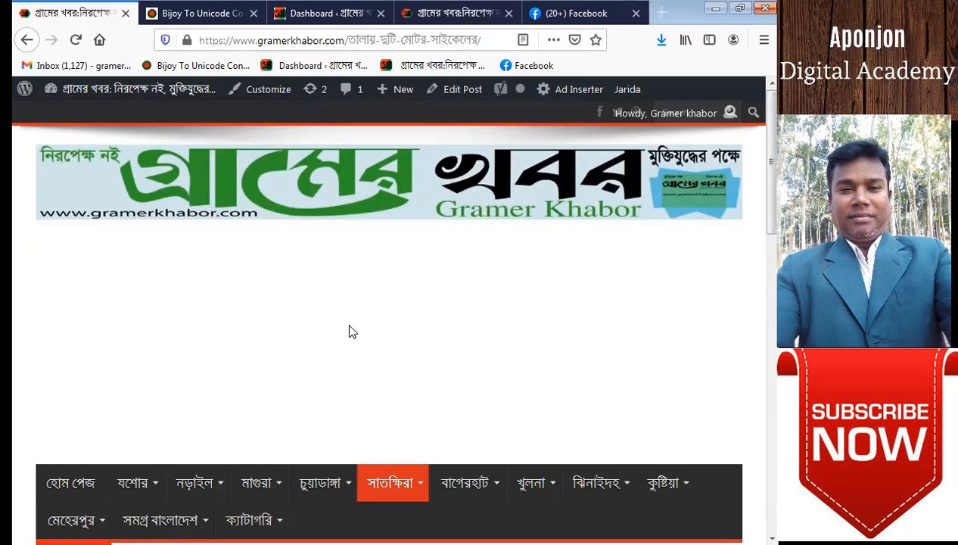
{"action": "scroll", "coordinate": [351, 330], "scroll_direction": "down", "scroll_amount": 10}
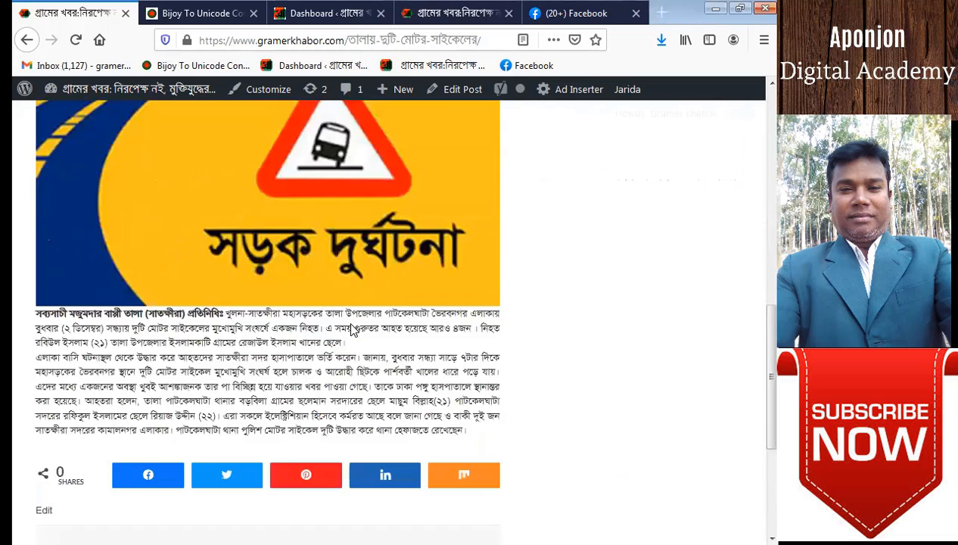
{"action": "scroll", "coordinate": [351, 330], "scroll_direction": "down", "scroll_amount": 2}
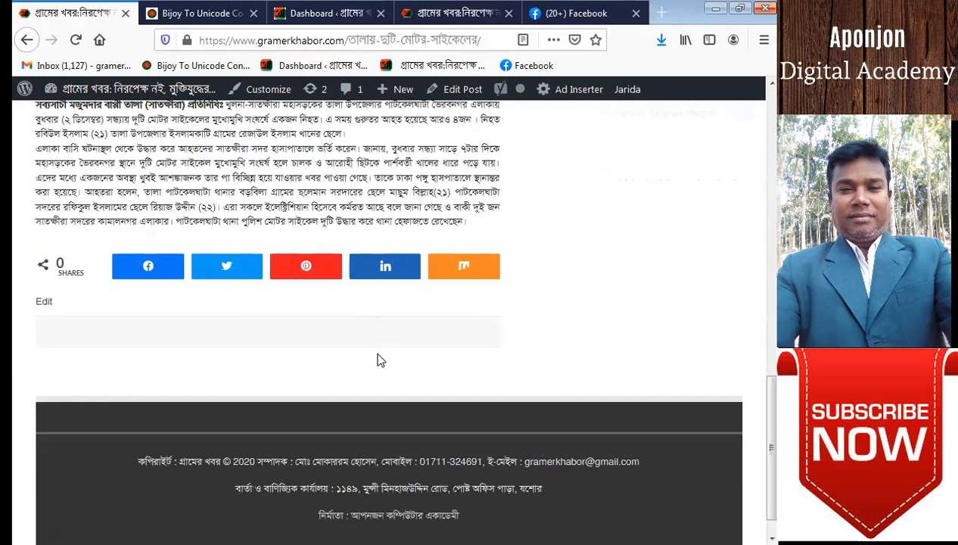
{"action": "scroll", "coordinate": [380, 357], "scroll_direction": "up", "scroll_amount": 10}
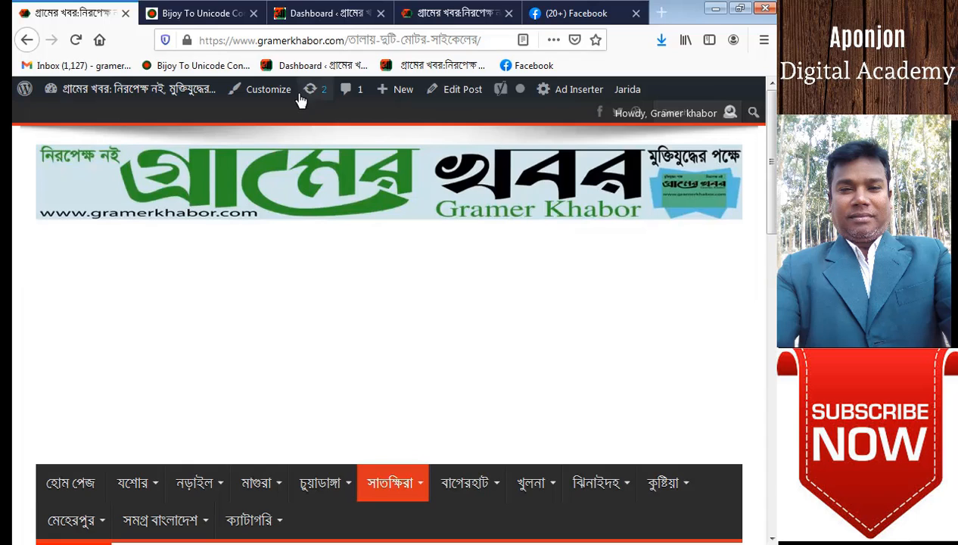
Return to the site's WordPress dashboard.
{"action": "left_click", "coordinate": [299, 67]}
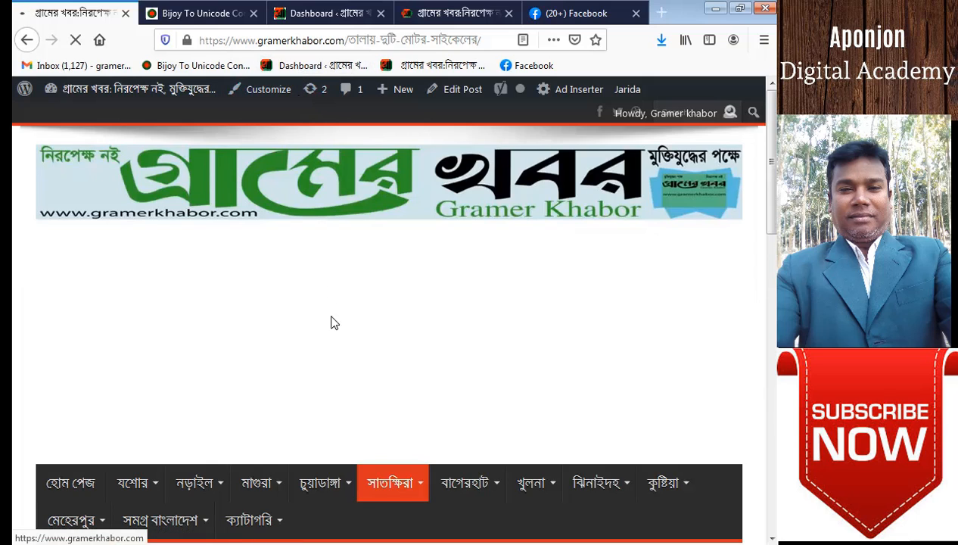